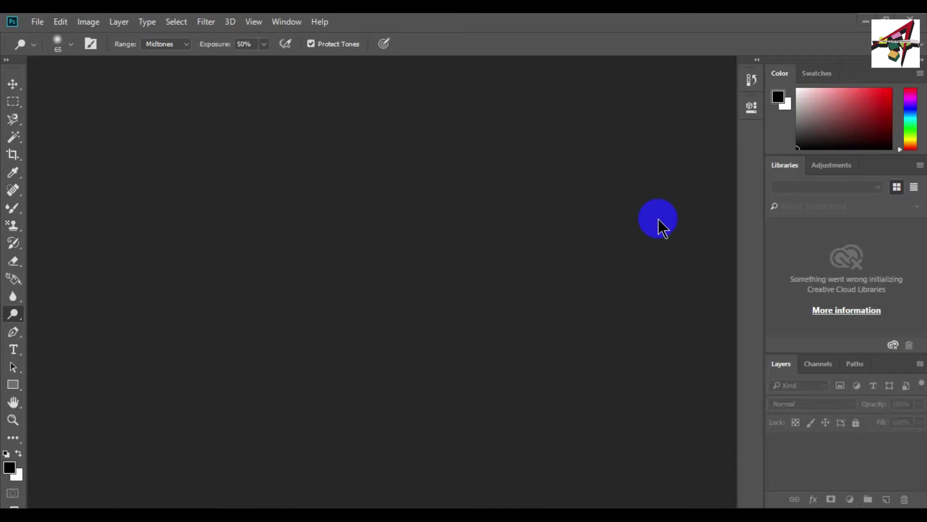
{"action": "left_click", "coordinate": [14, 316]}
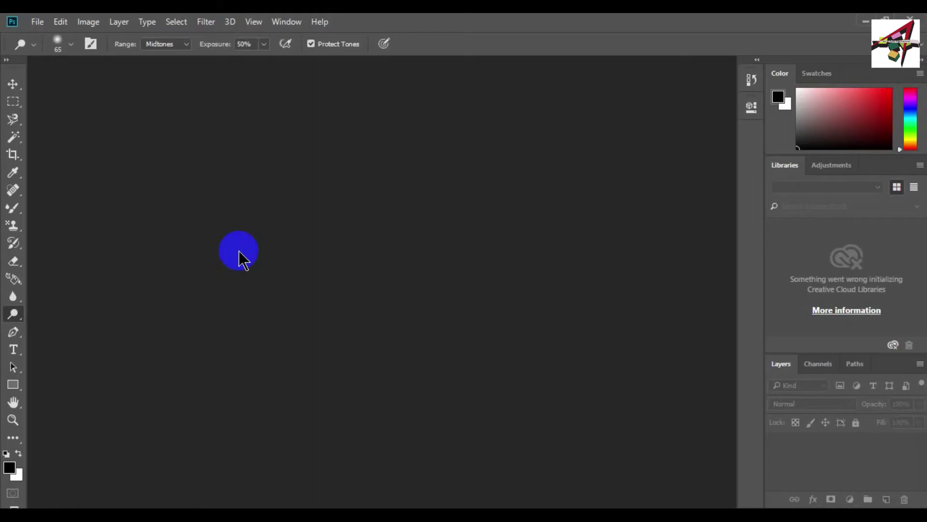
{"action": "right_click", "coordinate": [13, 314]}
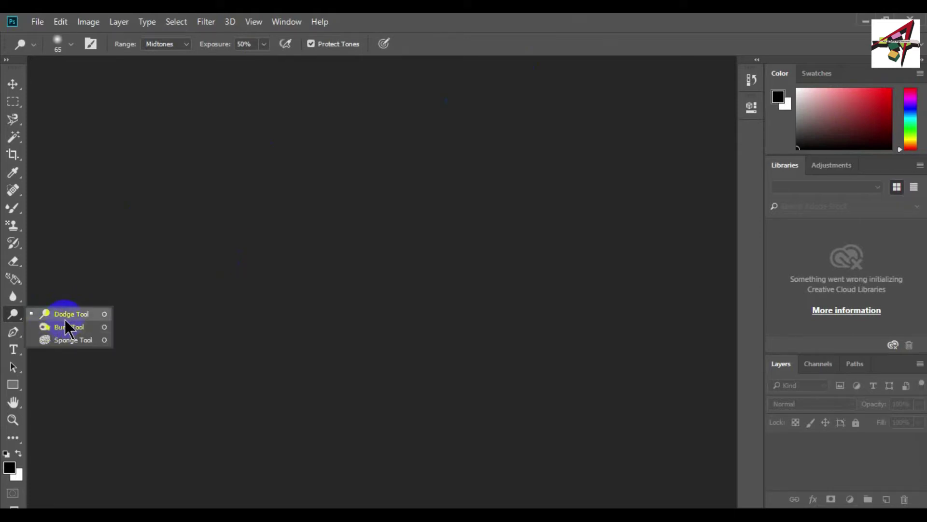
{"action": "left_click", "coordinate": [98, 344]}
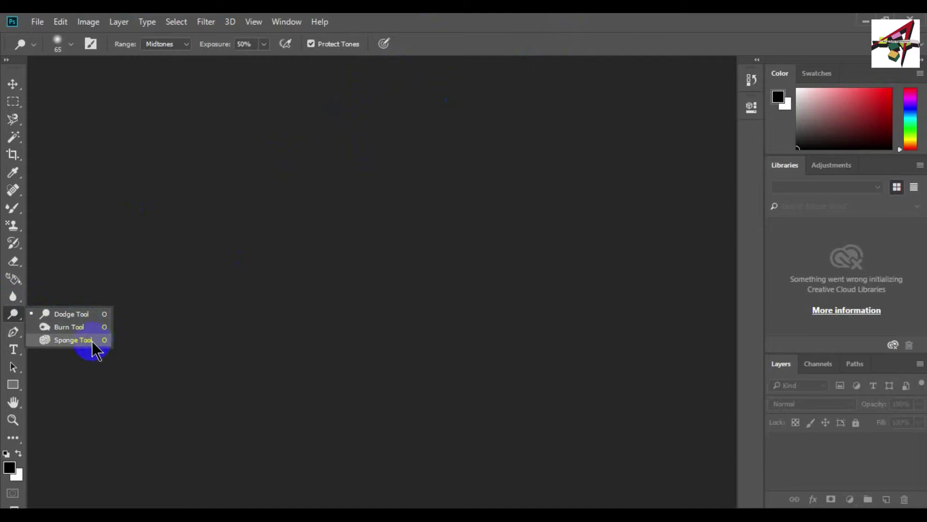
{"action": "left_click", "coordinate": [207, 318]}
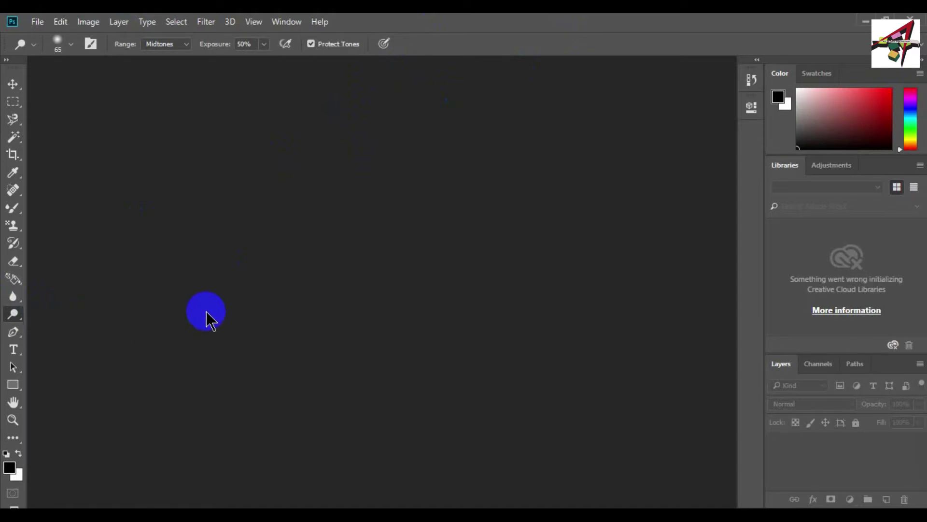
Step: Choose the Dodge Tool and open the muscular man photo together with fashion-2572414_960_720.jpg
{"action": "left_click", "coordinate": [14, 317]}
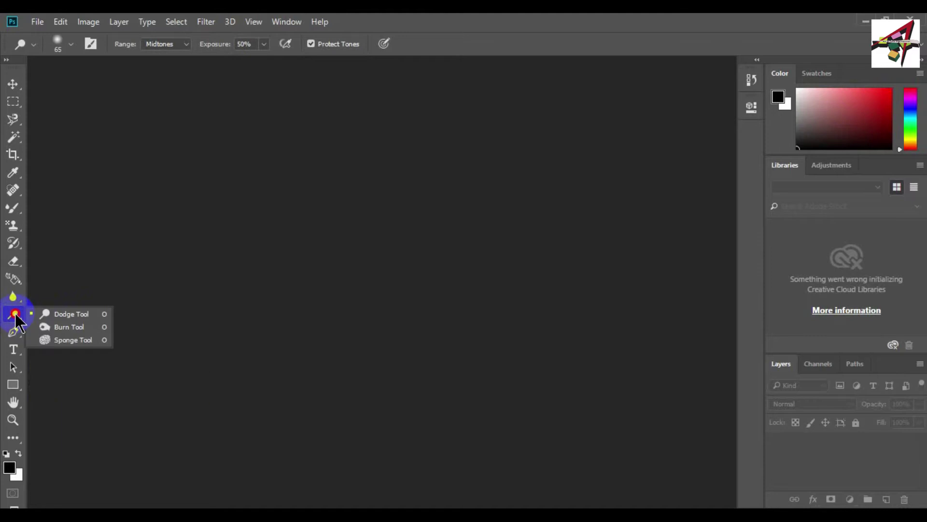
{"action": "left_click", "coordinate": [67, 317]}
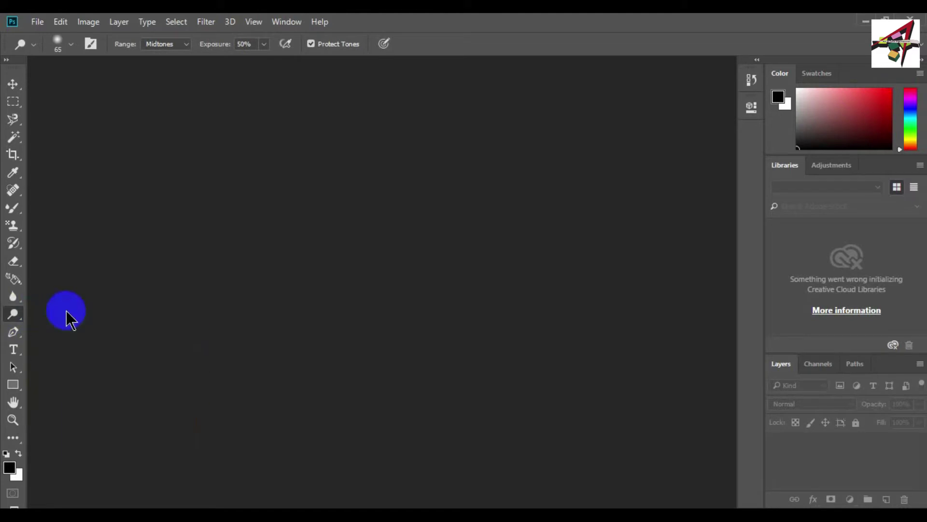
{"action": "left_click", "coordinate": [37, 22]}
{"action": "left_click", "coordinate": [62, 48]}
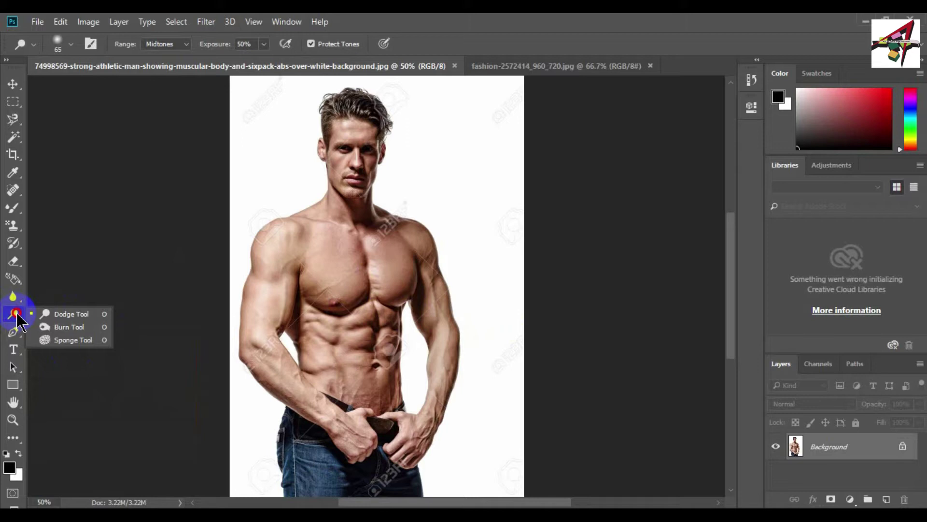
Step: Try lightening the man's abs with the Dodge Tool on midtones at 50% exposure, and undo the strokes
{"action": "mouse_move", "coordinate": [13, 316]}
{"action": "left_mouse_down"}
{"action": "mouse_move", "coordinate": [66, 306]}
{"action": "mouse_move", "coordinate": [70, 314]}
{"action": "left_mouse_up"}
{"action": "left_click", "coordinate": [344, 294]}
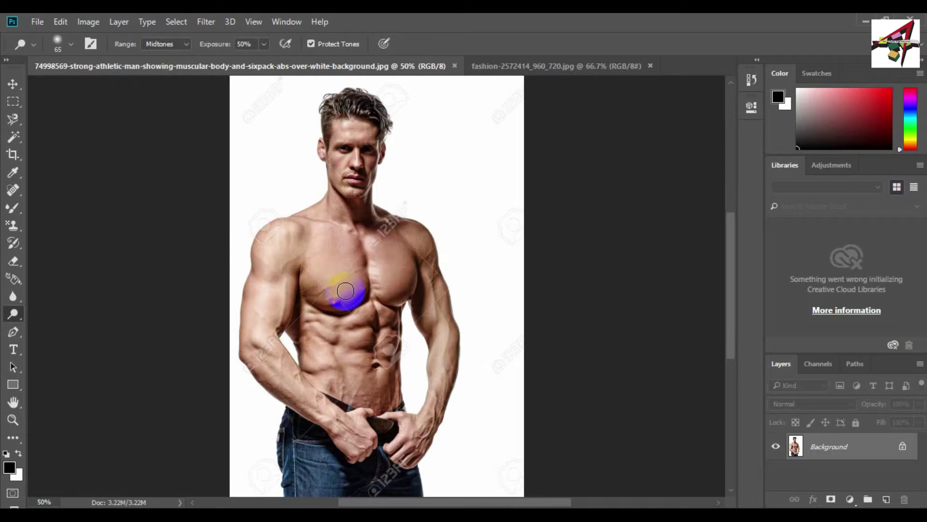
{"action": "mouse_move", "coordinate": [346, 290]}
{"action": "left_mouse_down"}
{"action": "mouse_move", "coordinate": [341, 323]}
{"action": "mouse_move", "coordinate": [367, 343]}
{"action": "mouse_move", "coordinate": [373, 376]}
{"action": "mouse_move", "coordinate": [386, 372]}
{"action": "mouse_move", "coordinate": [387, 336]}
{"action": "mouse_move", "coordinate": [367, 325]}
{"action": "mouse_move", "coordinate": [386, 338]}
{"action": "mouse_move", "coordinate": [380, 323]}
{"action": "mouse_move", "coordinate": [369, 330]}
{"action": "mouse_move", "coordinate": [373, 315]}
{"action": "mouse_move", "coordinate": [373, 338]}
{"action": "mouse_move", "coordinate": [371, 315]}
{"action": "mouse_move", "coordinate": [364, 351]}
{"action": "mouse_move", "coordinate": [364, 330]}
{"action": "mouse_move", "coordinate": [375, 357]}
{"action": "mouse_move", "coordinate": [398, 355]}
{"action": "mouse_move", "coordinate": [391, 328]}
{"action": "mouse_move", "coordinate": [365, 303]}
{"action": "mouse_move", "coordinate": [346, 324]}
{"action": "mouse_move", "coordinate": [359, 347]}
{"action": "mouse_move", "coordinate": [362, 334]}
{"action": "mouse_move", "coordinate": [367, 372]}
{"action": "mouse_move", "coordinate": [373, 343]}
{"action": "mouse_move", "coordinate": [377, 354]}
{"action": "mouse_move", "coordinate": [395, 318]}
{"action": "mouse_move", "coordinate": [398, 371]}
{"action": "mouse_move", "coordinate": [368, 373]}
{"action": "mouse_move", "coordinate": [357, 404]}
{"action": "mouse_move", "coordinate": [311, 332]}
{"action": "mouse_move", "coordinate": [299, 343]}
{"action": "mouse_move", "coordinate": [367, 333]}
{"action": "mouse_move", "coordinate": [363, 354]}
{"action": "mouse_move", "coordinate": [389, 341]}
{"action": "left_mouse_up"}
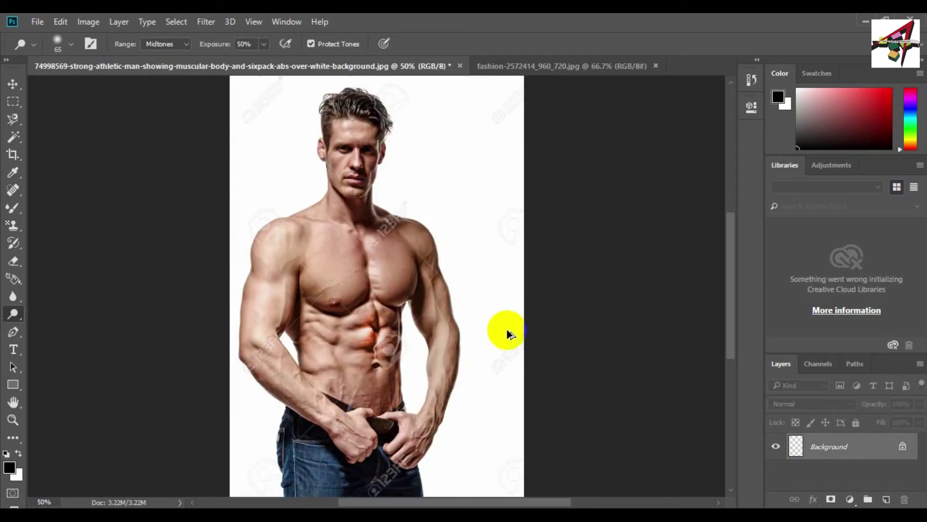
{"action": "key", "text": "ctrl+alt+z"}
{"action": "key", "text": "ctrl+alt+z"}
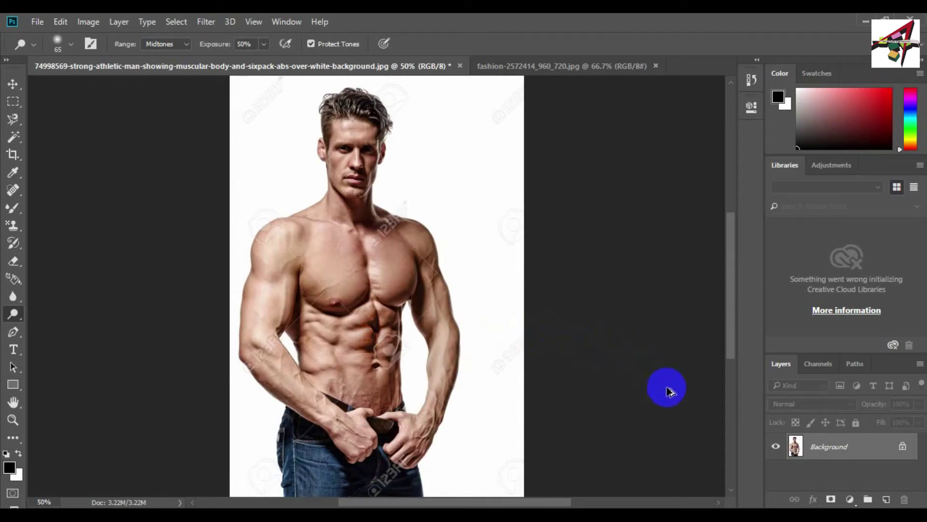
Step: Duplicate the Background layer of the muscular man photo
{"action": "left_click_drag", "start_coordinate": [861, 445], "coordinate": [889, 496]}
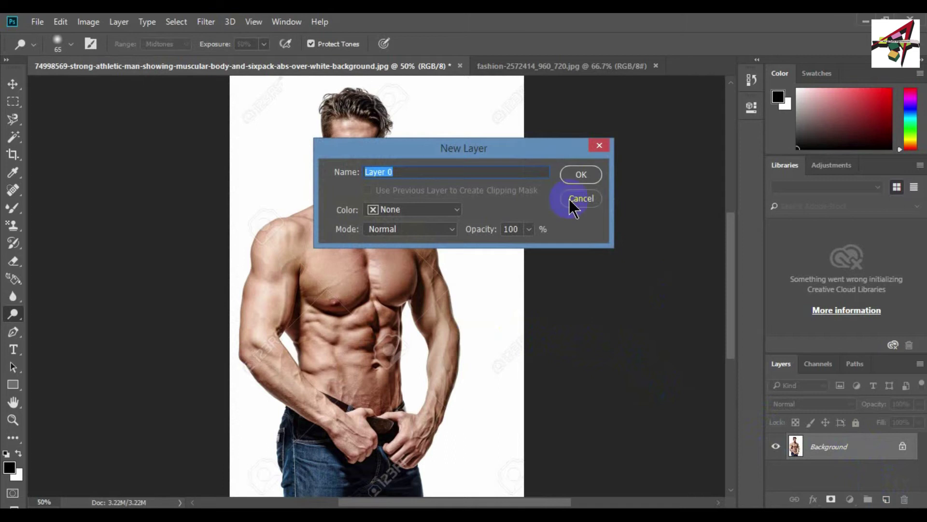
{"action": "left_click", "coordinate": [599, 146]}
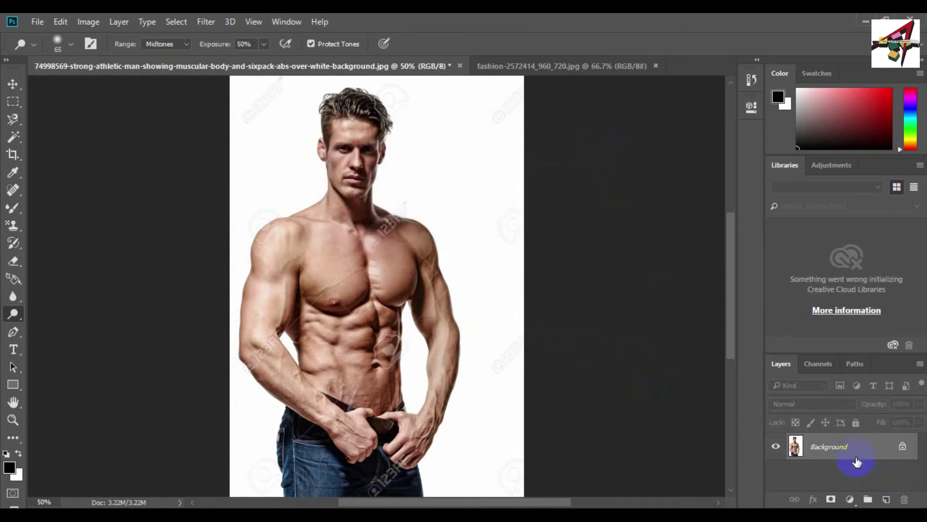
{"action": "left_click_drag", "start_coordinate": [862, 448], "coordinate": [887, 499]}
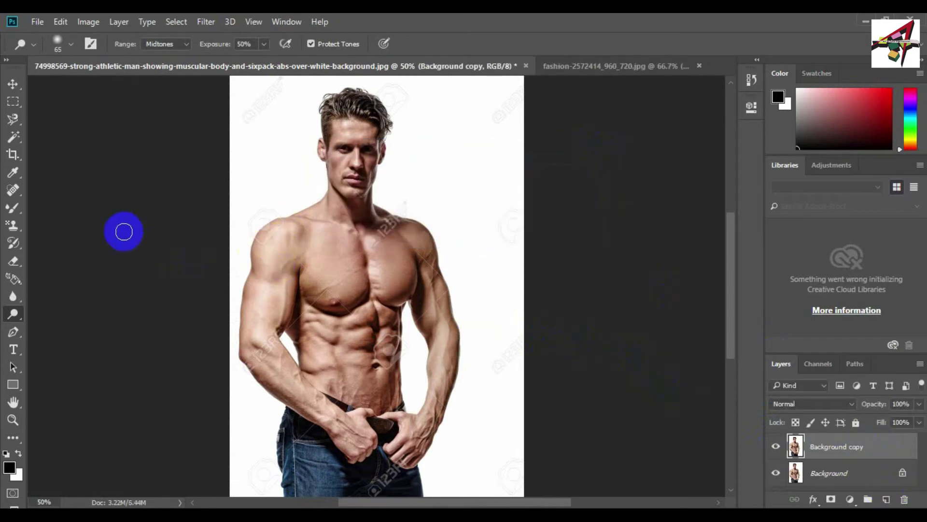
Step: Lighten the man's shoulder, arm and chest on Background copy with the Dodge Tool at 50% exposure, and compare with the original
{"action": "mouse_move", "coordinate": [313, 240]}
{"action": "left_mouse_down"}
{"action": "mouse_move", "coordinate": [283, 264]}
{"action": "mouse_move", "coordinate": [280, 246]}
{"action": "mouse_move", "coordinate": [299, 231]}
{"action": "mouse_move", "coordinate": [277, 254]}
{"action": "mouse_move", "coordinate": [277, 237]}
{"action": "mouse_move", "coordinate": [267, 264]}
{"action": "mouse_move", "coordinate": [275, 234]}
{"action": "mouse_move", "coordinate": [270, 246]}
{"action": "mouse_move", "coordinate": [266, 226]}
{"action": "mouse_move", "coordinate": [254, 252]}
{"action": "mouse_move", "coordinate": [252, 349]}
{"action": "mouse_move", "coordinate": [269, 290]}
{"action": "mouse_move", "coordinate": [272, 330]}
{"action": "mouse_move", "coordinate": [290, 260]}
{"action": "left_mouse_up"}
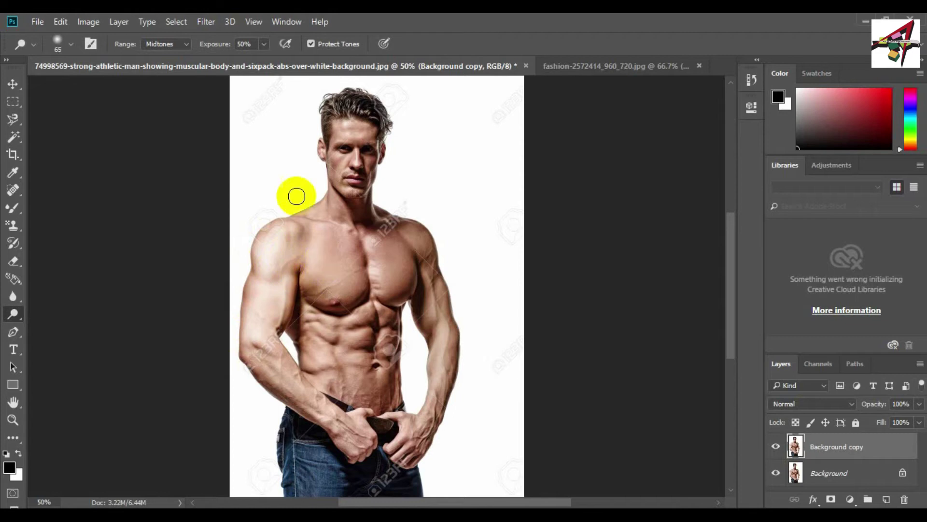
{"action": "left_click", "coordinate": [300, 87]}
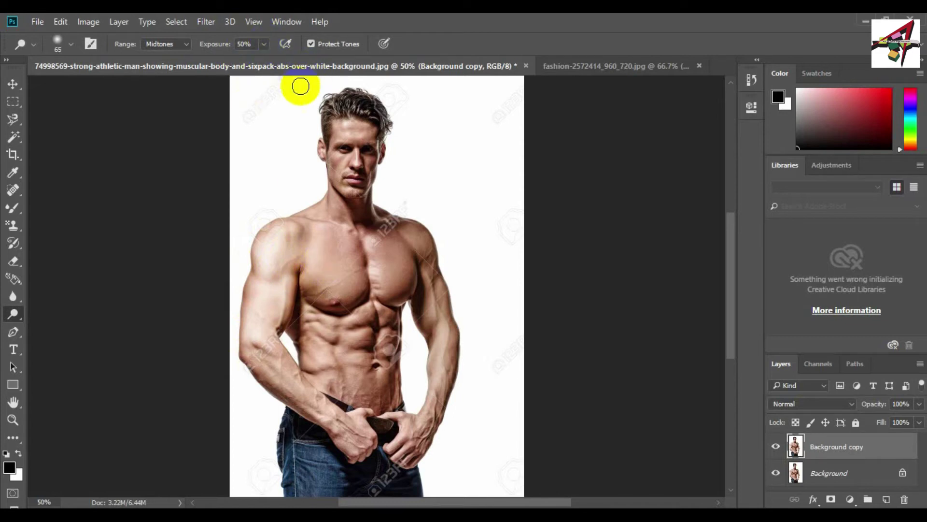
{"action": "left_click", "coordinate": [326, 242]}
{"action": "mouse_move", "coordinate": [326, 241]}
{"action": "left_mouse_down"}
{"action": "mouse_move", "coordinate": [317, 268]}
{"action": "mouse_move", "coordinate": [316, 207]}
{"action": "mouse_move", "coordinate": [296, 234]}
{"action": "mouse_move", "coordinate": [278, 233]}
{"action": "mouse_move", "coordinate": [260, 311]}
{"action": "mouse_move", "coordinate": [280, 386]}
{"action": "mouse_move", "coordinate": [263, 365]}
{"action": "mouse_move", "coordinate": [294, 370]}
{"action": "mouse_move", "coordinate": [280, 341]}
{"action": "mouse_move", "coordinate": [361, 434]}
{"action": "mouse_move", "coordinate": [339, 412]}
{"action": "mouse_move", "coordinate": [363, 411]}
{"action": "mouse_move", "coordinate": [367, 433]}
{"action": "mouse_move", "coordinate": [340, 424]}
{"action": "mouse_move", "coordinate": [362, 450]}
{"action": "mouse_move", "coordinate": [269, 378]}
{"action": "mouse_move", "coordinate": [274, 394]}
{"action": "mouse_move", "coordinate": [266, 396]}
{"action": "mouse_move", "coordinate": [242, 350]}
{"action": "left_mouse_up"}
{"action": "mouse_move", "coordinate": [287, 305]}
{"action": "left_mouse_down"}
{"action": "mouse_move", "coordinate": [340, 244]}
{"action": "mouse_move", "coordinate": [339, 301]}
{"action": "mouse_move", "coordinate": [340, 260]}
{"action": "mouse_move", "coordinate": [358, 303]}
{"action": "mouse_move", "coordinate": [357, 271]}
{"action": "mouse_move", "coordinate": [342, 312]}
{"action": "mouse_move", "coordinate": [308, 310]}
{"action": "mouse_move", "coordinate": [330, 322]}
{"action": "mouse_move", "coordinate": [296, 292]}
{"action": "mouse_move", "coordinate": [308, 324]}
{"action": "mouse_move", "coordinate": [330, 335]}
{"action": "mouse_move", "coordinate": [346, 327]}
{"action": "mouse_move", "coordinate": [352, 347]}
{"action": "mouse_move", "coordinate": [347, 308]}
{"action": "mouse_move", "coordinate": [364, 387]}
{"action": "mouse_move", "coordinate": [356, 400]}
{"action": "mouse_move", "coordinate": [344, 387]}
{"action": "mouse_move", "coordinate": [356, 402]}
{"action": "mouse_move", "coordinate": [330, 388]}
{"action": "mouse_move", "coordinate": [337, 377]}
{"action": "mouse_move", "coordinate": [311, 360]}
{"action": "mouse_move", "coordinate": [292, 268]}
{"action": "mouse_move", "coordinate": [268, 353]}
{"action": "mouse_move", "coordinate": [283, 333]}
{"action": "mouse_move", "coordinate": [287, 272]}
{"action": "mouse_move", "coordinate": [254, 252]}
{"action": "mouse_move", "coordinate": [336, 270]}
{"action": "mouse_move", "coordinate": [310, 275]}
{"action": "mouse_move", "coordinate": [340, 310]}
{"action": "mouse_move", "coordinate": [346, 232]}
{"action": "mouse_move", "coordinate": [352, 264]}
{"action": "mouse_move", "coordinate": [333, 213]}
{"action": "mouse_move", "coordinate": [291, 185]}
{"action": "mouse_move", "coordinate": [234, 215]}
{"action": "mouse_move", "coordinate": [244, 200]}
{"action": "mouse_move", "coordinate": [193, 269]}
{"action": "mouse_move", "coordinate": [195, 343]}
{"action": "mouse_move", "coordinate": [217, 384]}
{"action": "mouse_move", "coordinate": [254, 269]}
{"action": "mouse_move", "coordinate": [269, 284]}
{"action": "mouse_move", "coordinate": [282, 259]}
{"action": "mouse_move", "coordinate": [328, 355]}
{"action": "mouse_move", "coordinate": [337, 416]}
{"action": "mouse_move", "coordinate": [300, 186]}
{"action": "mouse_move", "coordinate": [276, 223]}
{"action": "mouse_move", "coordinate": [196, 273]}
{"action": "mouse_move", "coordinate": [192, 364]}
{"action": "mouse_move", "coordinate": [227, 262]}
{"action": "mouse_move", "coordinate": [196, 358]}
{"action": "mouse_move", "coordinate": [263, 270]}
{"action": "mouse_move", "coordinate": [232, 224]}
{"action": "mouse_move", "coordinate": [209, 410]}
{"action": "mouse_move", "coordinate": [263, 449]}
{"action": "left_mouse_up"}
{"action": "scroll", "coordinate": [337, 275], "scroll_direction": "up", "scroll_amount": 1}
{"action": "left_click_drag", "start_coordinate": [268, 245], "coordinate": [324, 270]}
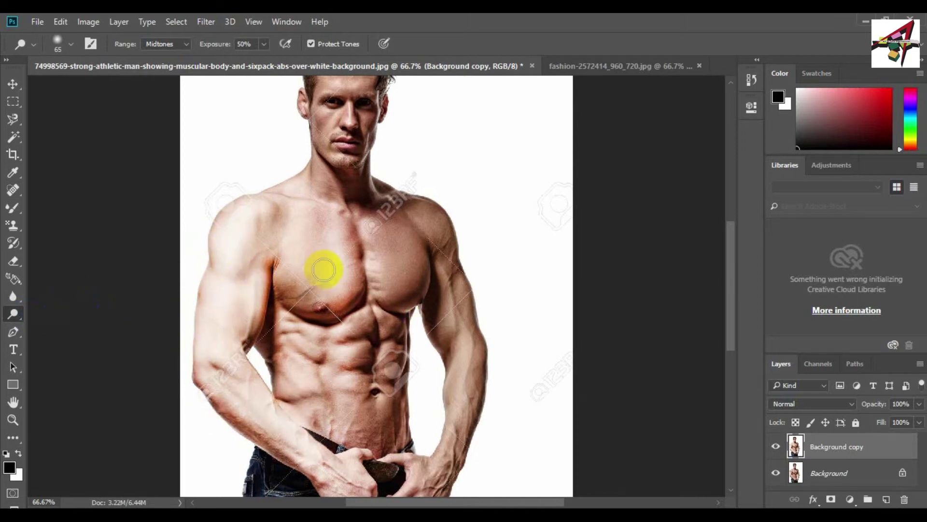
{"action": "left_click", "coordinate": [777, 448]}
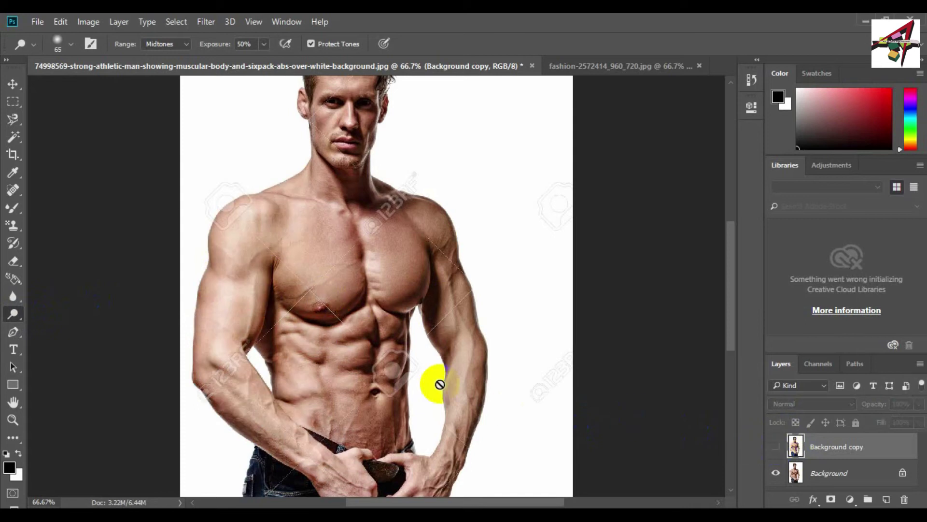
{"action": "left_click", "coordinate": [776, 446]}
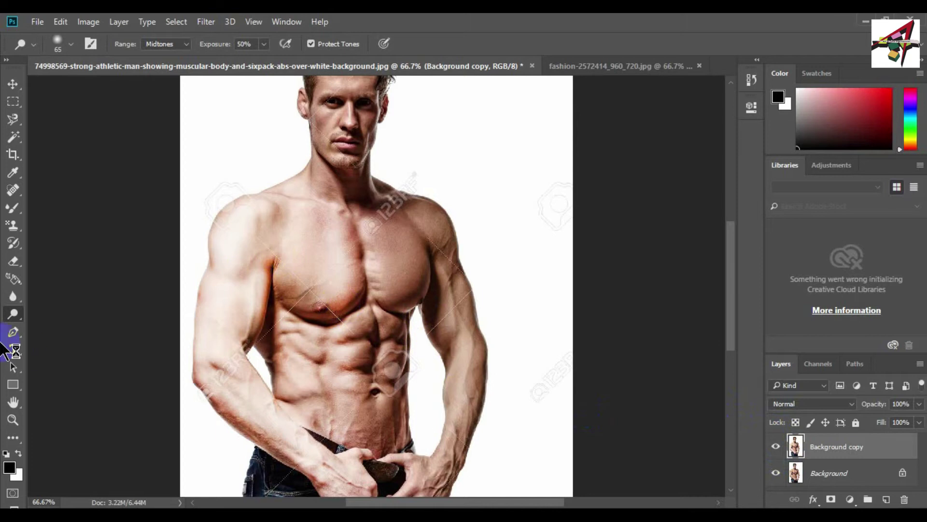
Step: Darken the man's chest, shoulder and arm on Background copy with the Burn Tool on midtones at 50% exposure, and compare with the original
{"action": "right_click", "coordinate": [15, 315]}
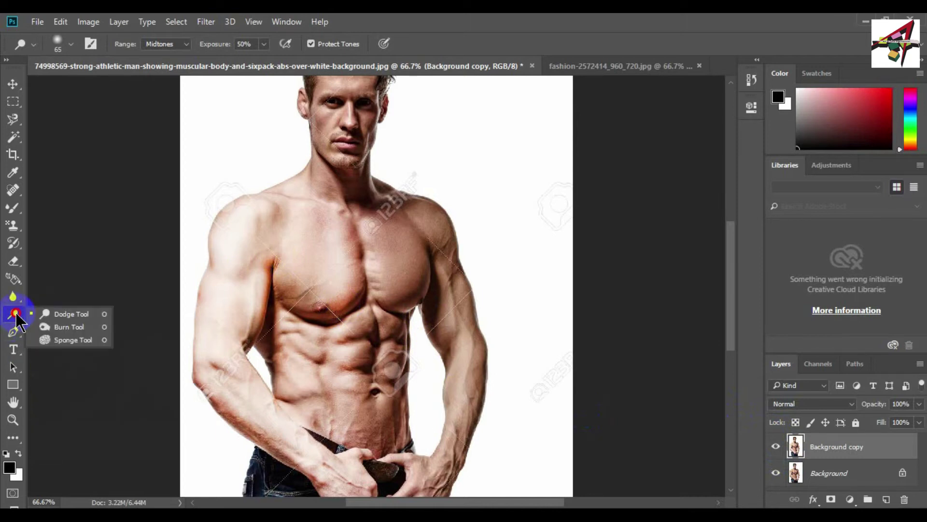
{"action": "left_click", "coordinate": [65, 327]}
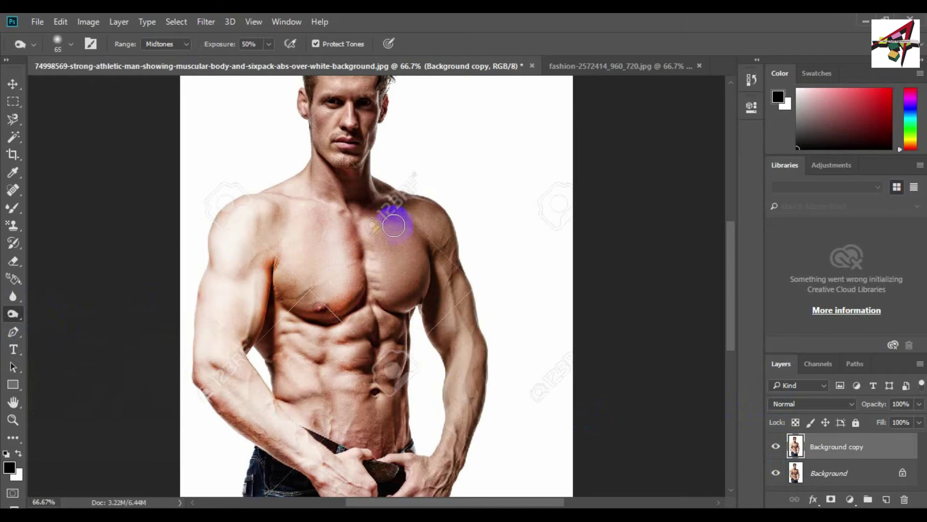
{"action": "left_click_drag", "start_coordinate": [394, 225], "coordinate": [393, 221]}
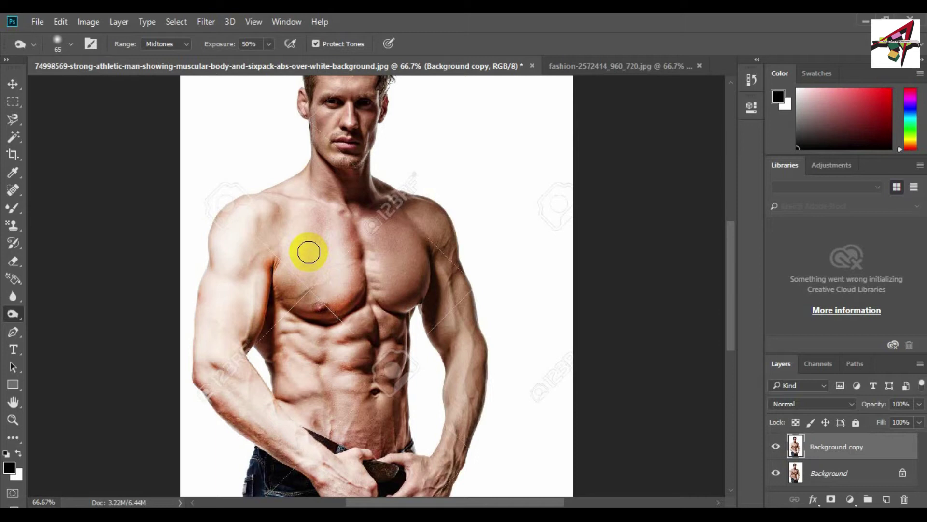
{"action": "mouse_move", "coordinate": [297, 253]}
{"action": "left_mouse_down"}
{"action": "mouse_move", "coordinate": [319, 249]}
{"action": "mouse_move", "coordinate": [305, 231]}
{"action": "mouse_move", "coordinate": [258, 212]}
{"action": "mouse_move", "coordinate": [226, 280]}
{"action": "mouse_move", "coordinate": [245, 206]}
{"action": "mouse_move", "coordinate": [223, 262]}
{"action": "mouse_move", "coordinate": [242, 326]}
{"action": "mouse_move", "coordinate": [253, 302]}
{"action": "mouse_move", "coordinate": [241, 325]}
{"action": "mouse_move", "coordinate": [242, 292]}
{"action": "mouse_move", "coordinate": [217, 318]}
{"action": "mouse_move", "coordinate": [223, 298]}
{"action": "mouse_move", "coordinate": [218, 317]}
{"action": "mouse_move", "coordinate": [213, 292]}
{"action": "mouse_move", "coordinate": [229, 310]}
{"action": "mouse_move", "coordinate": [299, 268]}
{"action": "mouse_move", "coordinate": [323, 280]}
{"action": "mouse_move", "coordinate": [326, 299]}
{"action": "mouse_move", "coordinate": [326, 276]}
{"action": "mouse_move", "coordinate": [288, 267]}
{"action": "mouse_move", "coordinate": [269, 214]}
{"action": "mouse_move", "coordinate": [209, 284]}
{"action": "mouse_move", "coordinate": [226, 288]}
{"action": "mouse_move", "coordinate": [202, 363]}
{"action": "mouse_move", "coordinate": [204, 401]}
{"action": "mouse_move", "coordinate": [240, 396]}
{"action": "mouse_move", "coordinate": [241, 371]}
{"action": "mouse_move", "coordinate": [278, 405]}
{"action": "mouse_move", "coordinate": [283, 445]}
{"action": "mouse_move", "coordinate": [345, 459]}
{"action": "mouse_move", "coordinate": [346, 485]}
{"action": "mouse_move", "coordinate": [370, 478]}
{"action": "mouse_move", "coordinate": [316, 430]}
{"action": "mouse_move", "coordinate": [273, 448]}
{"action": "mouse_move", "coordinate": [270, 439]}
{"action": "mouse_move", "coordinate": [277, 209]}
{"action": "mouse_move", "coordinate": [317, 298]}
{"action": "mouse_move", "coordinate": [328, 359]}
{"action": "mouse_move", "coordinate": [321, 261]}
{"action": "mouse_move", "coordinate": [338, 385]}
{"action": "mouse_move", "coordinate": [315, 362]}
{"action": "mouse_move", "coordinate": [272, 391]}
{"action": "mouse_move", "coordinate": [248, 304]}
{"action": "mouse_move", "coordinate": [252, 228]}
{"action": "mouse_move", "coordinate": [217, 390]}
{"action": "mouse_move", "coordinate": [165, 298]}
{"action": "mouse_move", "coordinate": [296, 480]}
{"action": "mouse_move", "coordinate": [321, 481]}
{"action": "mouse_move", "coordinate": [305, 216]}
{"action": "mouse_move", "coordinate": [328, 234]}
{"action": "left_mouse_up"}
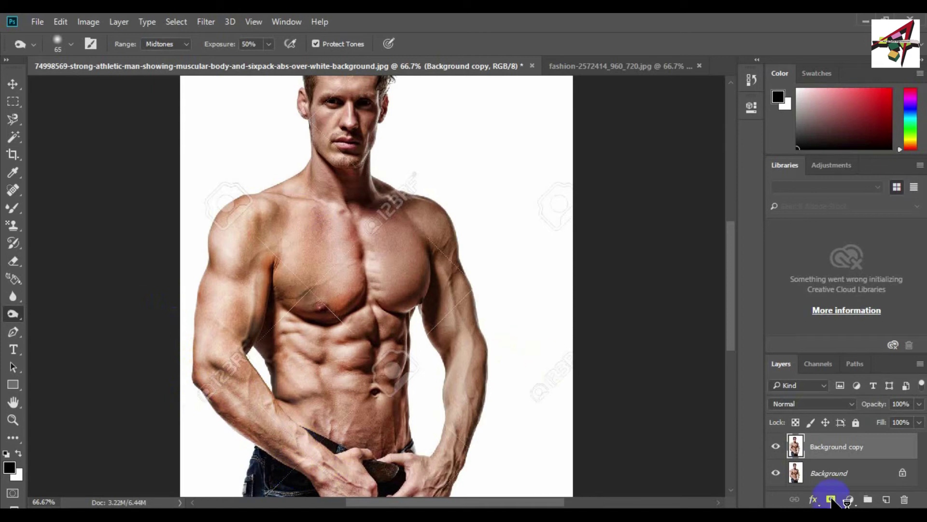
{"action": "left_click", "coordinate": [776, 448]}
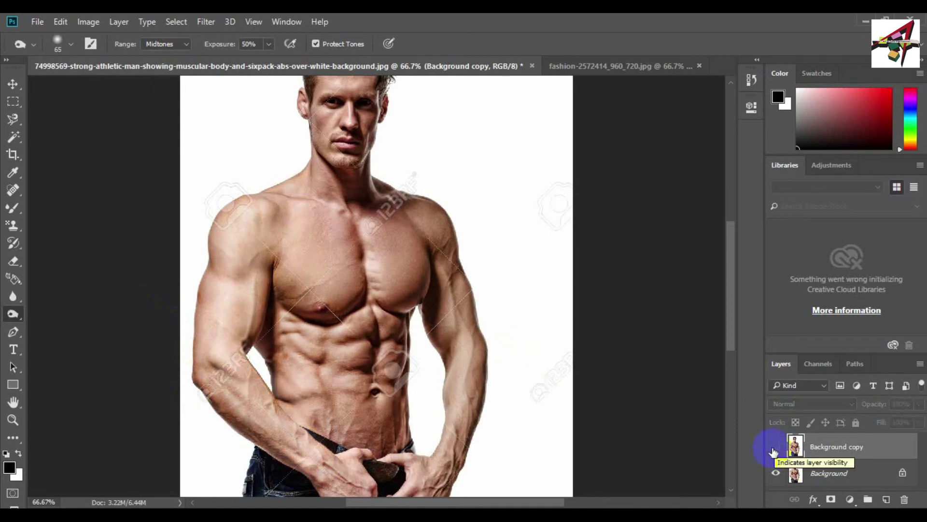
{"action": "left_click", "coordinate": [774, 449]}
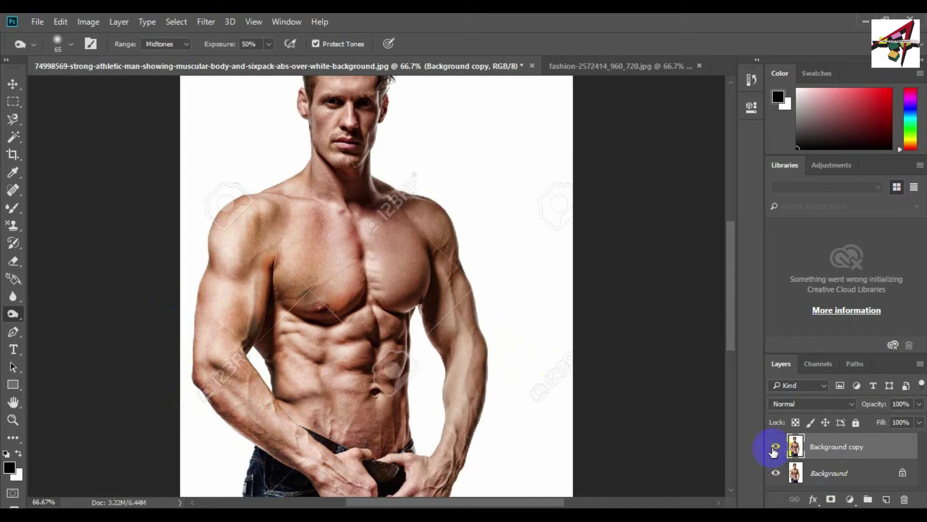
{"action": "left_click", "coordinate": [777, 475]}
{"action": "left_click", "coordinate": [777, 449]}
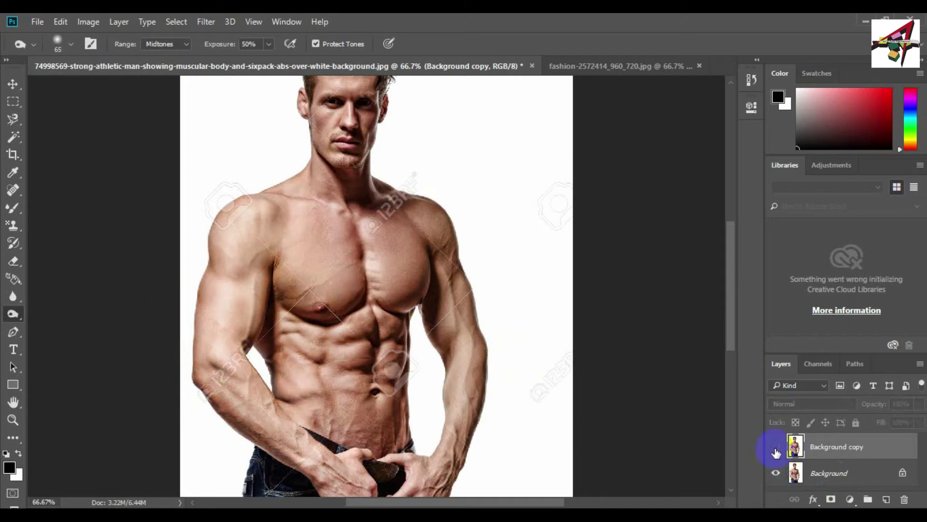
{"action": "left_click", "coordinate": [775, 448]}
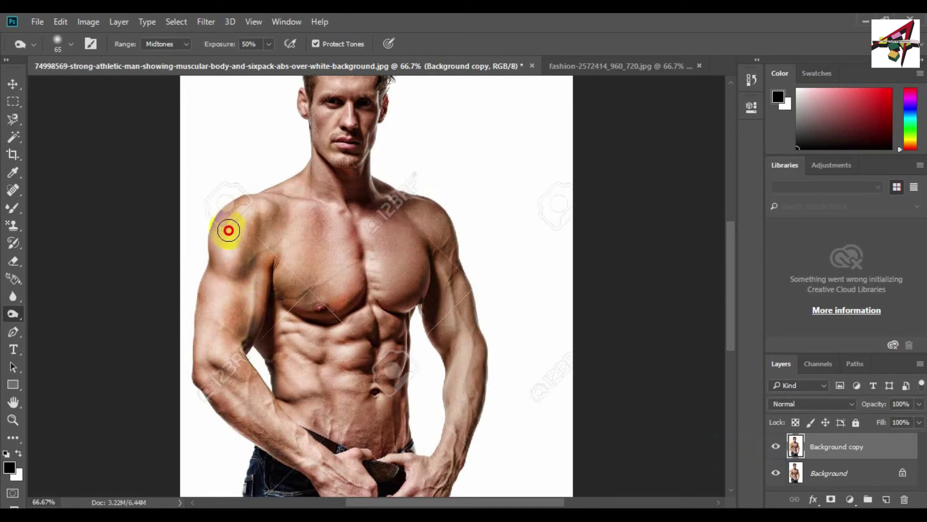
Step: Burn the shoulder, arm and torso further on Background copy and compare the layer with the original
{"action": "mouse_move", "coordinate": [229, 230]}
{"action": "left_mouse_down"}
{"action": "mouse_move", "coordinate": [206, 353]}
{"action": "mouse_move", "coordinate": [221, 319]}
{"action": "mouse_move", "coordinate": [217, 277]}
{"action": "mouse_move", "coordinate": [194, 339]}
{"action": "mouse_move", "coordinate": [266, 294]}
{"action": "mouse_move", "coordinate": [249, 297]}
{"action": "mouse_move", "coordinate": [243, 342]}
{"action": "mouse_move", "coordinate": [229, 268]}
{"action": "mouse_move", "coordinate": [231, 209]}
{"action": "mouse_move", "coordinate": [285, 344]}
{"action": "mouse_move", "coordinate": [297, 280]}
{"action": "mouse_move", "coordinate": [331, 289]}
{"action": "mouse_move", "coordinate": [334, 330]}
{"action": "mouse_move", "coordinate": [327, 253]}
{"action": "mouse_move", "coordinate": [292, 253]}
{"action": "mouse_move", "coordinate": [287, 187]}
{"action": "mouse_move", "coordinate": [258, 389]}
{"action": "mouse_move", "coordinate": [292, 415]}
{"action": "mouse_move", "coordinate": [319, 344]}
{"action": "mouse_move", "coordinate": [325, 365]}
{"action": "mouse_move", "coordinate": [335, 278]}
{"action": "mouse_move", "coordinate": [299, 271]}
{"action": "mouse_move", "coordinate": [314, 329]}
{"action": "mouse_move", "coordinate": [228, 349]}
{"action": "mouse_move", "coordinate": [226, 440]}
{"action": "mouse_move", "coordinate": [282, 473]}
{"action": "mouse_move", "coordinate": [269, 382]}
{"action": "mouse_move", "coordinate": [301, 408]}
{"action": "mouse_move", "coordinate": [323, 489]}
{"action": "mouse_move", "coordinate": [305, 468]}
{"action": "mouse_move", "coordinate": [336, 435]}
{"action": "mouse_move", "coordinate": [369, 453]}
{"action": "mouse_move", "coordinate": [333, 471]}
{"action": "mouse_move", "coordinate": [290, 446]}
{"action": "mouse_move", "coordinate": [176, 287]}
{"action": "mouse_move", "coordinate": [208, 280]}
{"action": "mouse_move", "coordinate": [211, 302]}
{"action": "mouse_move", "coordinate": [237, 210]}
{"action": "mouse_move", "coordinate": [222, 285]}
{"action": "mouse_move", "coordinate": [230, 246]}
{"action": "mouse_move", "coordinate": [217, 276]}
{"action": "mouse_move", "coordinate": [212, 347]}
{"action": "mouse_move", "coordinate": [280, 271]}
{"action": "mouse_move", "coordinate": [332, 300]}
{"action": "mouse_move", "coordinate": [327, 365]}
{"action": "mouse_move", "coordinate": [298, 222]}
{"action": "mouse_move", "coordinate": [305, 193]}
{"action": "mouse_move", "coordinate": [332, 320]}
{"action": "mouse_move", "coordinate": [249, 373]}
{"action": "left_mouse_up"}
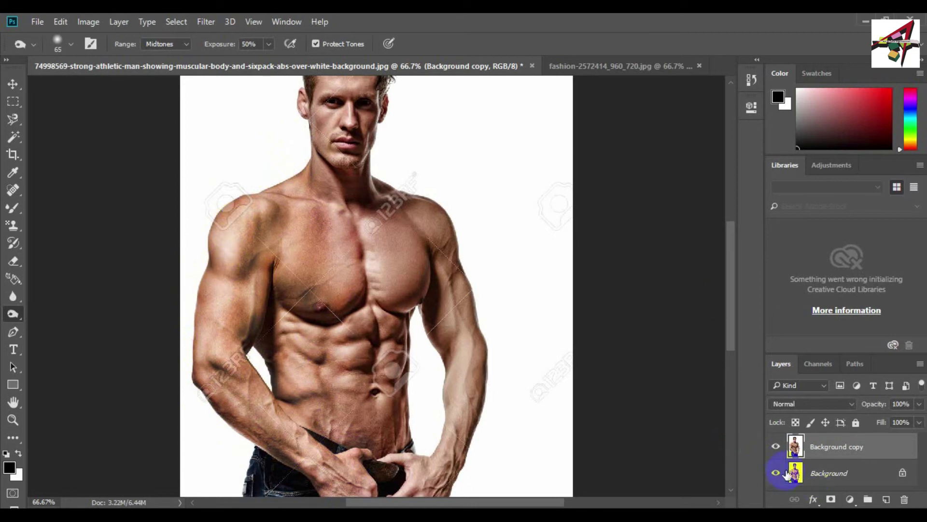
{"action": "left_click", "coordinate": [776, 447]}
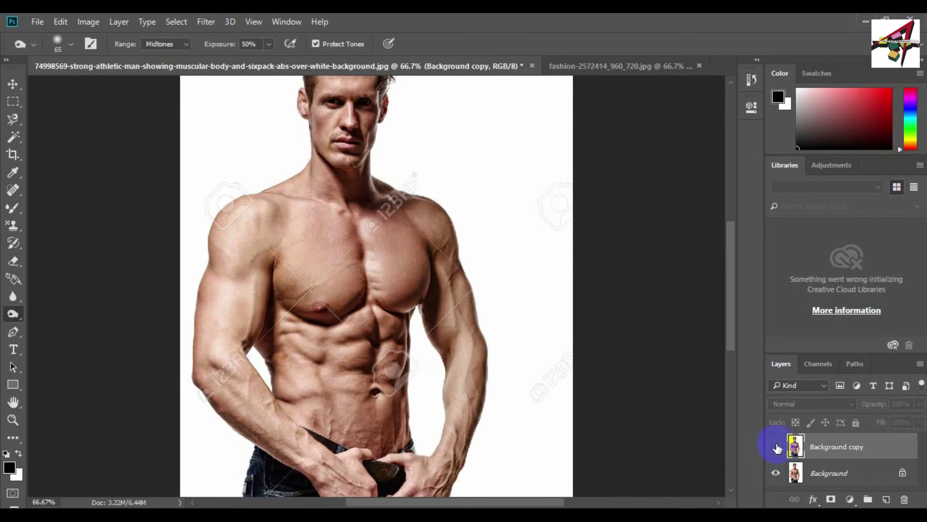
{"action": "left_click", "coordinate": [776, 448]}
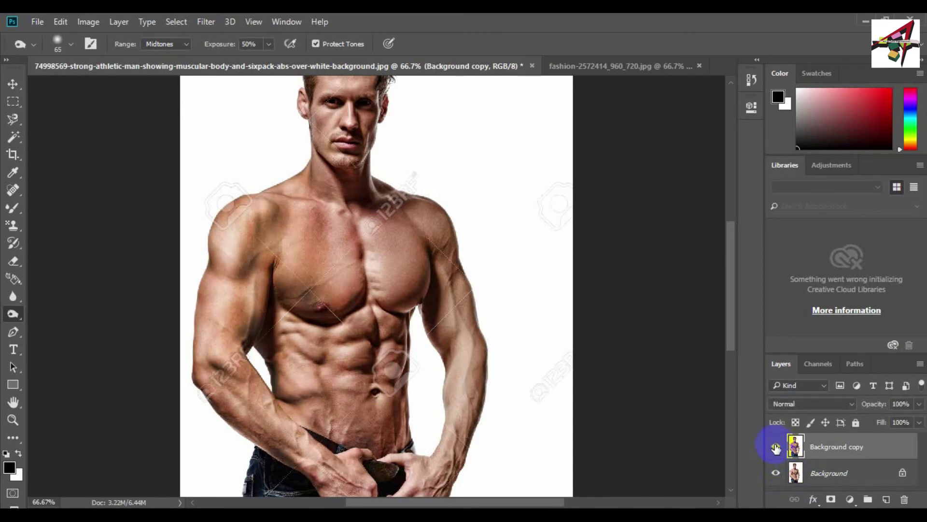
Step: Hide and delete the Background copy layer, and choose the Sponge Tool in Desaturate mode at 50% flow
{"action": "left_click", "coordinate": [776, 447]}
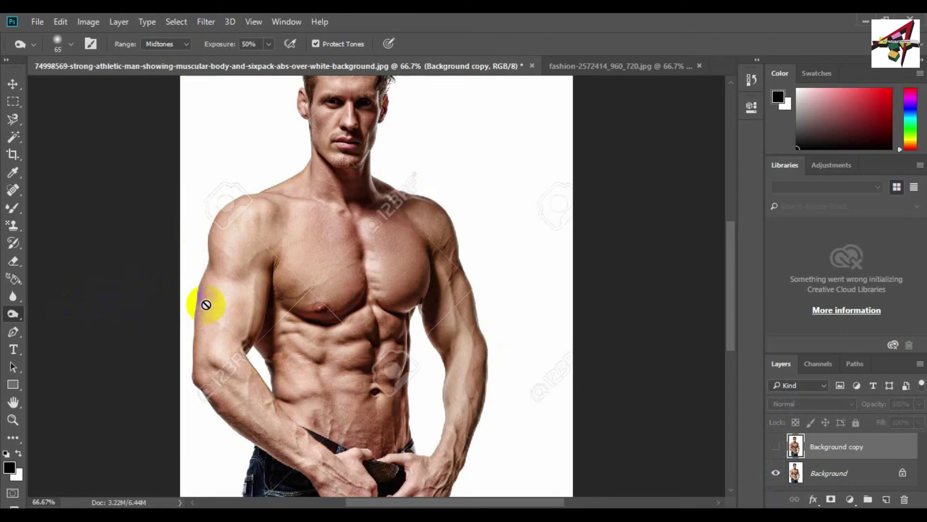
{"action": "left_click", "coordinate": [11, 316], "text": "alt"}
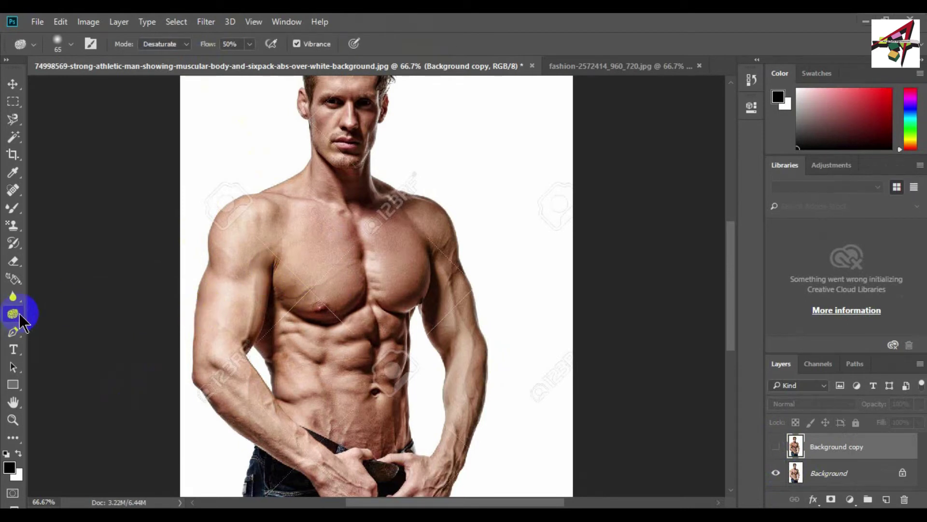
{"action": "right_click", "coordinate": [19, 316]}
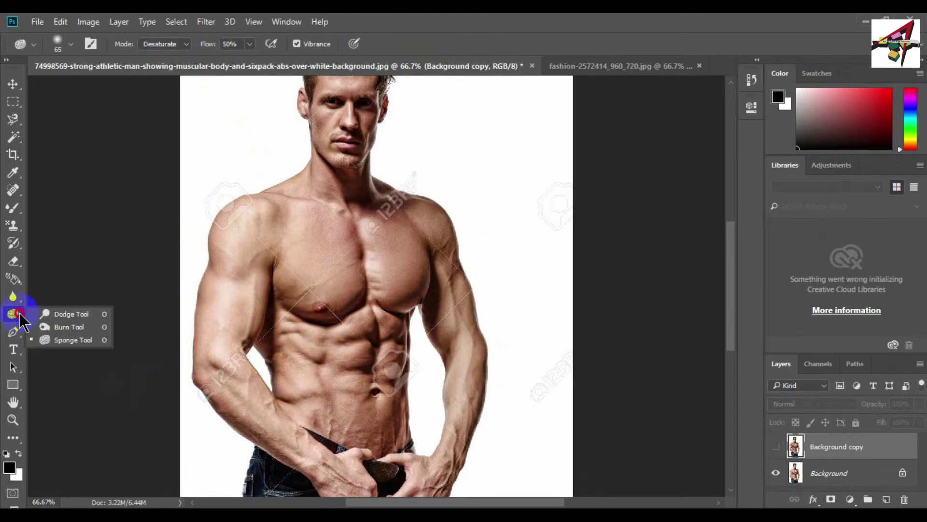
{"action": "left_click", "coordinate": [68, 340]}
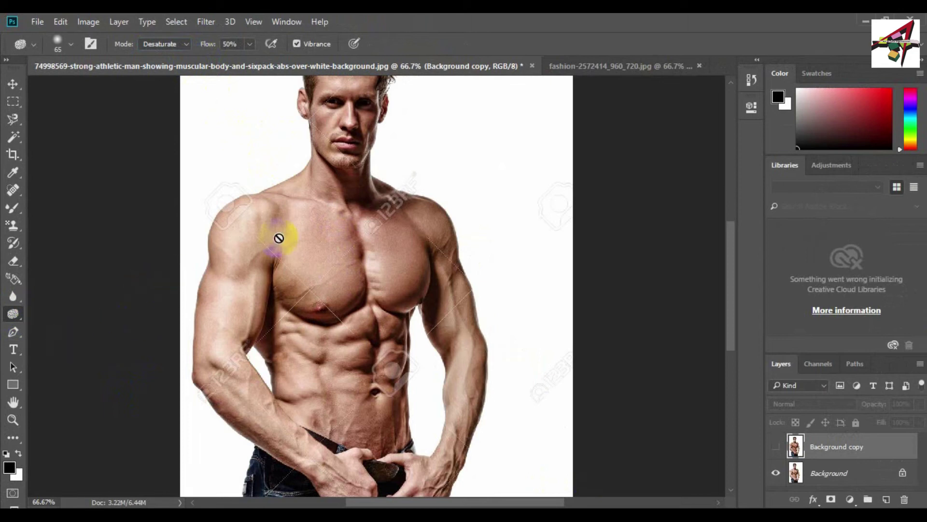
{"action": "key", "text": "Delete"}
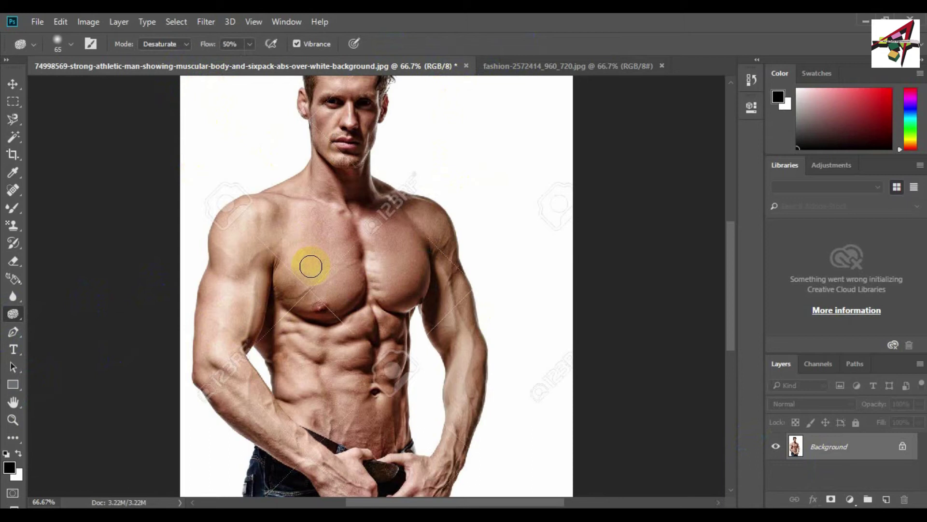
Step: Desaturate the man's chest on the Background layer with the Sponge Tool, and switch to the fashion-2572414_960_720.jpg document
{"action": "left_click_drag", "start_coordinate": [311, 267], "coordinate": [362, 270]}
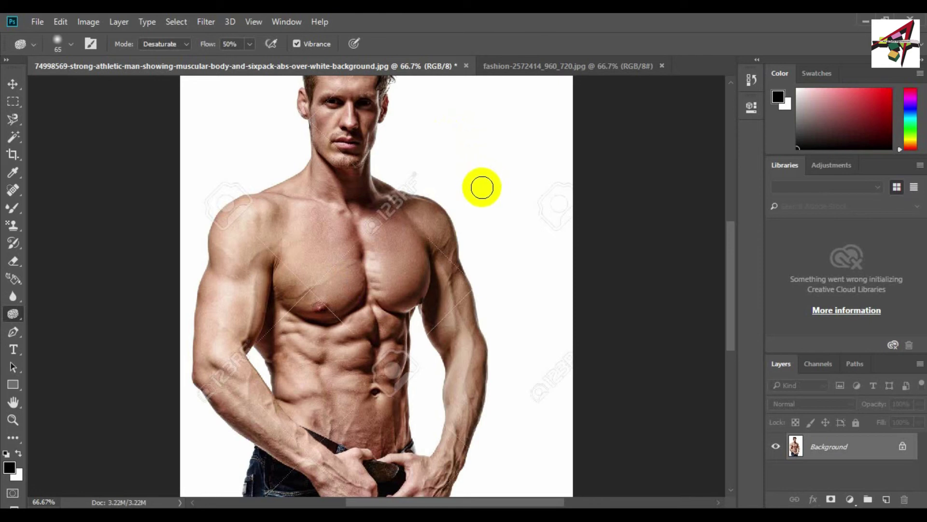
{"action": "left_click", "coordinate": [506, 71]}
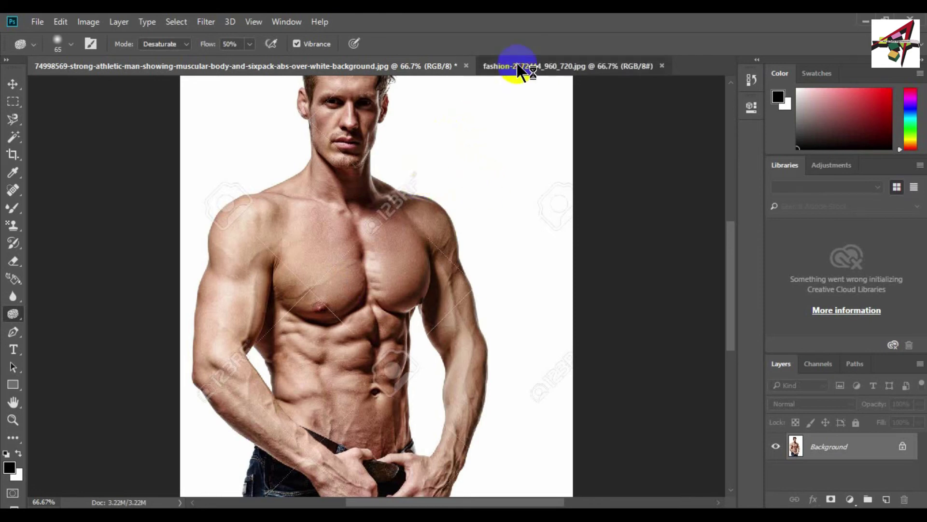
Step: Duplicate the Background layer and enlarge the Sponge Tool brush to 400
{"action": "key", "text": "ctrl+j"}
{"action": "key", "text": "]"}
{"action": "key", "text": "]"}
{"action": "key", "text": "]"}
{"action": "key", "text": "]"}
{"action": "key", "text": "]"}
{"action": "key", "text": "]"}
{"action": "key", "text": "]"}
{"action": "key", "text": "]"}
{"action": "key", "text": "]"}
{"action": "key", "text": "]"}
{"action": "key", "text": "]"}
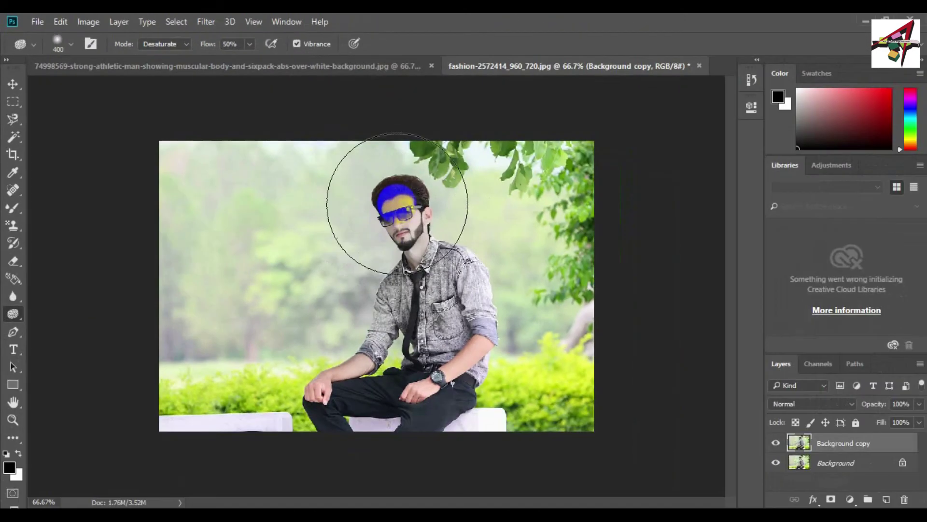
Step: Desaturate the man and the blurred scenery on Background copy with the Sponge Tool at 50% flow, and compare with the original
{"action": "left_click_drag", "start_coordinate": [795, 393], "coordinate": [793, 456]}
{"action": "mouse_move", "coordinate": [396, 235]}
{"action": "left_mouse_down"}
{"action": "mouse_move", "coordinate": [366, 284]}
{"action": "mouse_move", "coordinate": [392, 231]}
{"action": "mouse_move", "coordinate": [332, 288]}
{"action": "mouse_move", "coordinate": [332, 323]}
{"action": "mouse_move", "coordinate": [312, 357]}
{"action": "mouse_move", "coordinate": [441, 285]}
{"action": "mouse_move", "coordinate": [436, 268]}
{"action": "mouse_move", "coordinate": [378, 203]}
{"action": "mouse_move", "coordinate": [312, 221]}
{"action": "mouse_move", "coordinate": [287, 204]}
{"action": "mouse_move", "coordinate": [209, 203]}
{"action": "mouse_move", "coordinate": [206, 220]}
{"action": "mouse_move", "coordinate": [226, 192]}
{"action": "mouse_move", "coordinate": [324, 200]}
{"action": "mouse_move", "coordinate": [423, 170]}
{"action": "mouse_move", "coordinate": [522, 168]}
{"action": "mouse_move", "coordinate": [535, 245]}
{"action": "mouse_move", "coordinate": [559, 232]}
{"action": "mouse_move", "coordinate": [552, 212]}
{"action": "mouse_move", "coordinate": [575, 321]}
{"action": "mouse_move", "coordinate": [567, 374]}
{"action": "mouse_move", "coordinate": [540, 386]}
{"action": "mouse_move", "coordinate": [537, 411]}
{"action": "mouse_move", "coordinate": [544, 382]}
{"action": "mouse_move", "coordinate": [544, 396]}
{"action": "mouse_move", "coordinate": [538, 391]}
{"action": "mouse_move", "coordinate": [564, 360]}
{"action": "mouse_move", "coordinate": [511, 400]}
{"action": "mouse_move", "coordinate": [507, 391]}
{"action": "mouse_move", "coordinate": [434, 412]}
{"action": "mouse_move", "coordinate": [417, 431]}
{"action": "mouse_move", "coordinate": [167, 431]}
{"action": "mouse_move", "coordinate": [162, 423]}
{"action": "mouse_move", "coordinate": [125, 431]}
{"action": "mouse_move", "coordinate": [248, 399]}
{"action": "mouse_move", "coordinate": [245, 380]}
{"action": "mouse_move", "coordinate": [241, 389]}
{"action": "mouse_move", "coordinate": [202, 392]}
{"action": "mouse_move", "coordinate": [205, 414]}
{"action": "mouse_move", "coordinate": [195, 394]}
{"action": "mouse_move", "coordinate": [255, 425]}
{"action": "mouse_move", "coordinate": [330, 386]}
{"action": "mouse_move", "coordinate": [348, 429]}
{"action": "mouse_move", "coordinate": [440, 408]}
{"action": "mouse_move", "coordinate": [552, 367]}
{"action": "mouse_move", "coordinate": [472, 429]}
{"action": "left_mouse_up"}
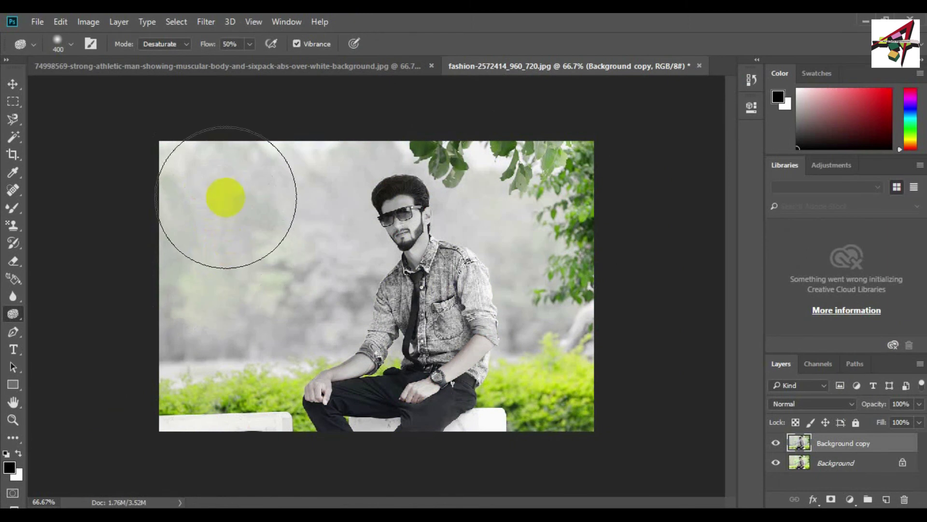
{"action": "mouse_move", "coordinate": [226, 197]}
{"action": "left_mouse_down"}
{"action": "mouse_move", "coordinate": [222, 319]}
{"action": "mouse_move", "coordinate": [433, 299]}
{"action": "mouse_move", "coordinate": [514, 313]}
{"action": "mouse_move", "coordinate": [497, 357]}
{"action": "mouse_move", "coordinate": [476, 344]}
{"action": "left_mouse_up"}
{"action": "mouse_move", "coordinate": [494, 376]}
{"action": "left_mouse_down"}
{"action": "mouse_move", "coordinate": [537, 424]}
{"action": "mouse_move", "coordinate": [535, 369]}
{"action": "mouse_move", "coordinate": [520, 359]}
{"action": "left_mouse_up"}
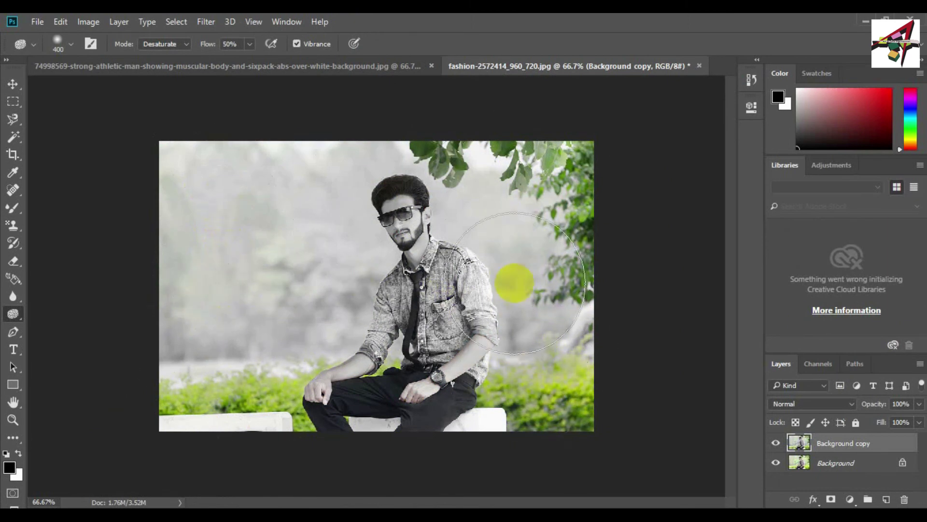
{"action": "left_click", "coordinate": [776, 443]}
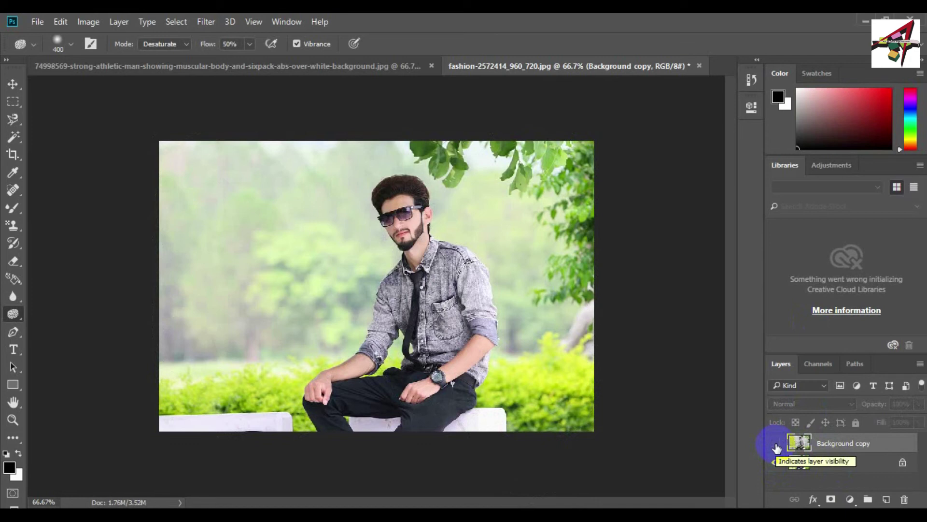
{"action": "left_click", "coordinate": [776, 445]}
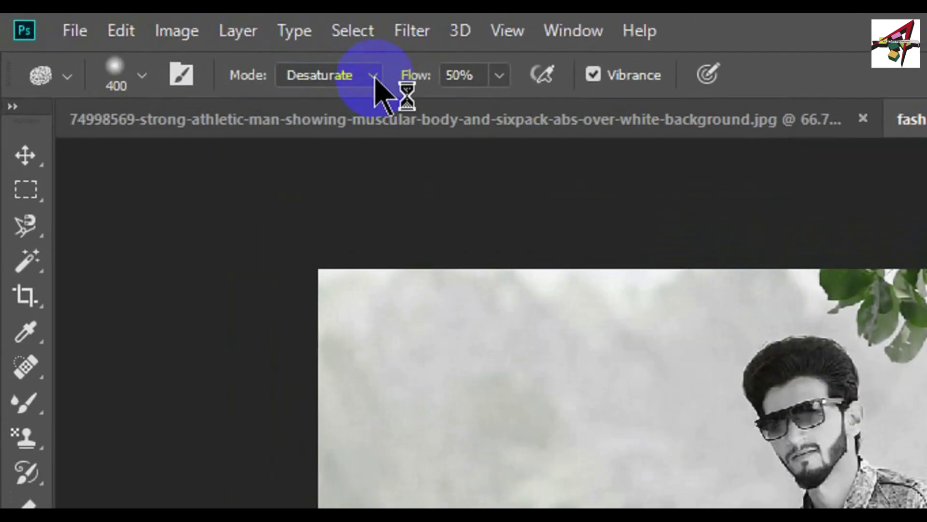
Step: Saturate the whole photo on Background copy with the Sponge Tool in Saturate mode at 50% flow, and compare with the original
{"action": "left_click", "coordinate": [186, 45]}
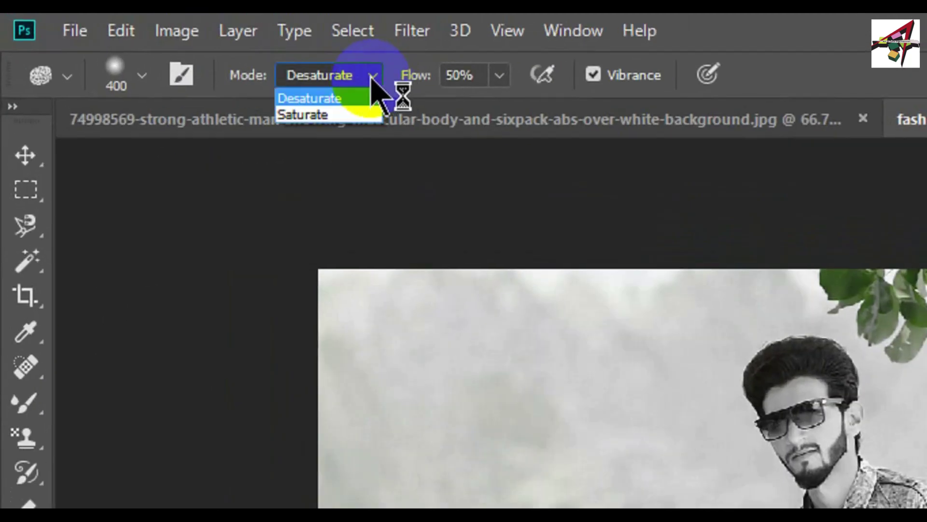
{"action": "left_click", "coordinate": [346, 116]}
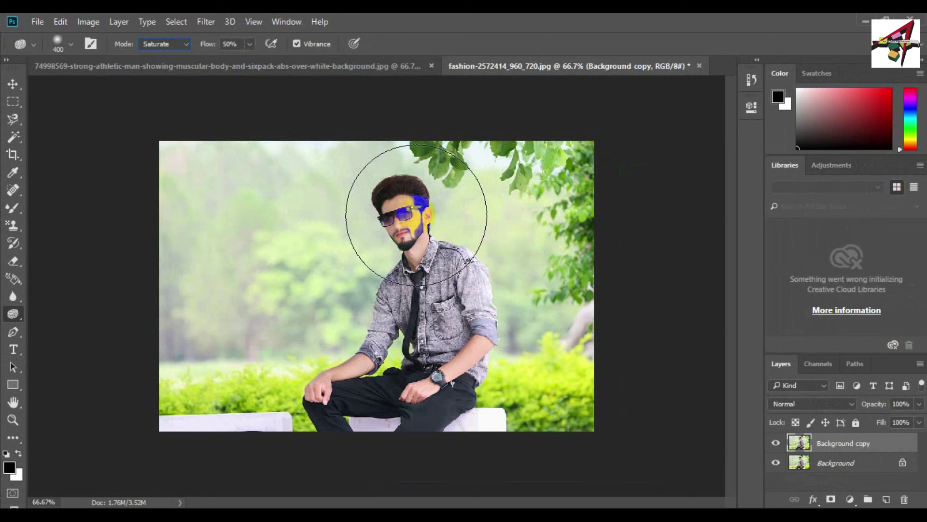
{"action": "mouse_move", "coordinate": [418, 215]}
{"action": "left_mouse_down"}
{"action": "mouse_move", "coordinate": [390, 211]}
{"action": "mouse_move", "coordinate": [365, 262]}
{"action": "mouse_move", "coordinate": [303, 300]}
{"action": "mouse_move", "coordinate": [263, 218]}
{"action": "mouse_move", "coordinate": [219, 283]}
{"action": "mouse_move", "coordinate": [229, 184]}
{"action": "mouse_move", "coordinate": [252, 251]}
{"action": "mouse_move", "coordinate": [406, 195]}
{"action": "mouse_move", "coordinate": [542, 211]}
{"action": "mouse_move", "coordinate": [567, 345]}
{"action": "mouse_move", "coordinate": [558, 373]}
{"action": "mouse_move", "coordinate": [216, 370]}
{"action": "mouse_move", "coordinate": [239, 355]}
{"action": "mouse_move", "coordinate": [217, 269]}
{"action": "mouse_move", "coordinate": [263, 209]}
{"action": "mouse_move", "coordinate": [367, 277]}
{"action": "mouse_move", "coordinate": [433, 253]}
{"action": "mouse_move", "coordinate": [531, 164]}
{"action": "mouse_move", "coordinate": [121, 151]}
{"action": "mouse_move", "coordinate": [160, 254]}
{"action": "mouse_move", "coordinate": [193, 294]}
{"action": "mouse_move", "coordinate": [210, 278]}
{"action": "mouse_move", "coordinate": [219, 342]}
{"action": "mouse_move", "coordinate": [332, 383]}
{"action": "mouse_move", "coordinate": [526, 387]}
{"action": "mouse_move", "coordinate": [555, 190]}
{"action": "mouse_move", "coordinate": [809, 477]}
{"action": "left_mouse_up"}
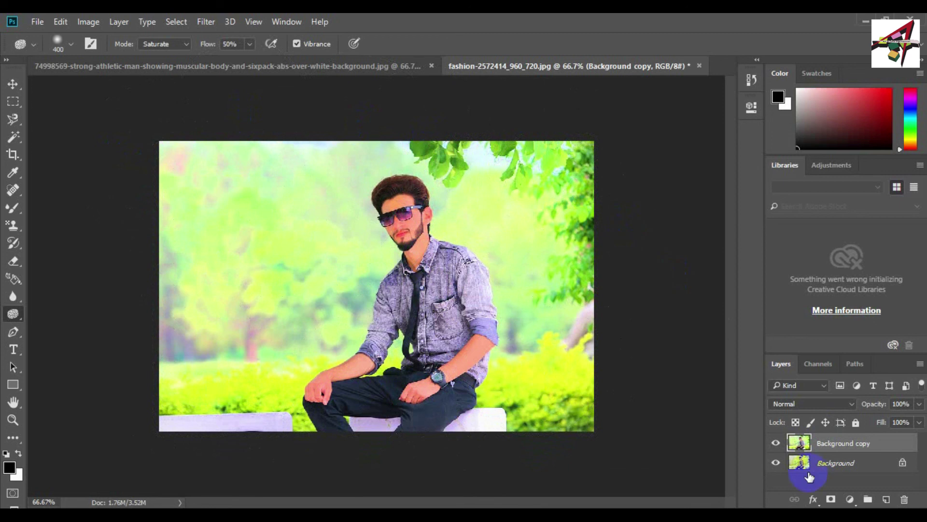
{"action": "left_click", "coordinate": [778, 443]}
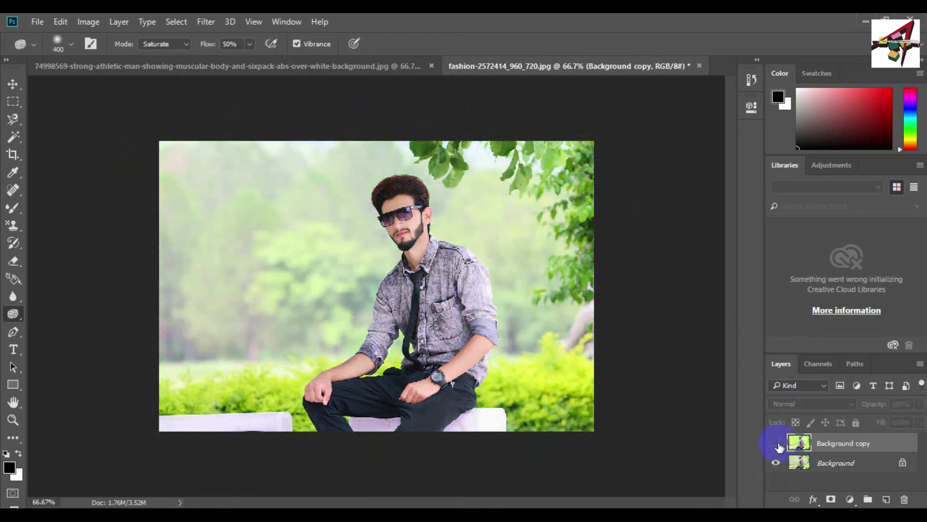
{"action": "left_click", "coordinate": [777, 447]}
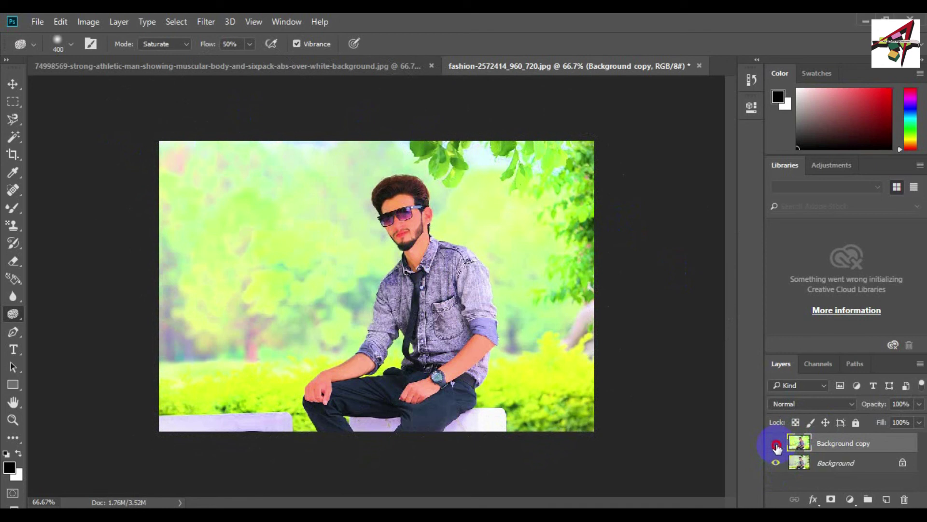
{"action": "left_click", "coordinate": [777, 443]}
{"action": "left_click", "coordinate": [777, 444]}
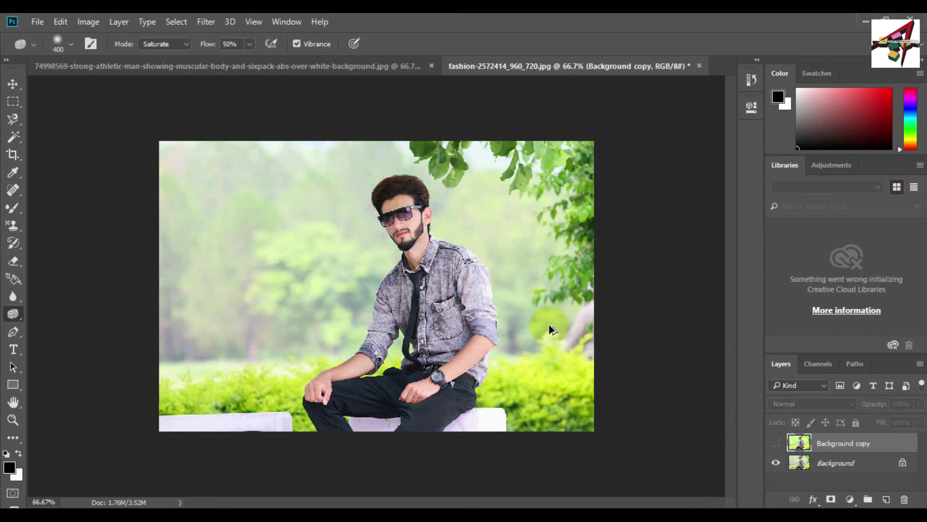
{"action": "left_click", "coordinate": [777, 444]}
Step: Undo the saturation strokes and the layer copy, and duplicate the Background layer again
{"action": "key", "text": "ctrl+alt+z"}
{"action": "key", "text": "ctrl+alt+z"}
{"action": "key", "text": "ctrl+alt+z"}
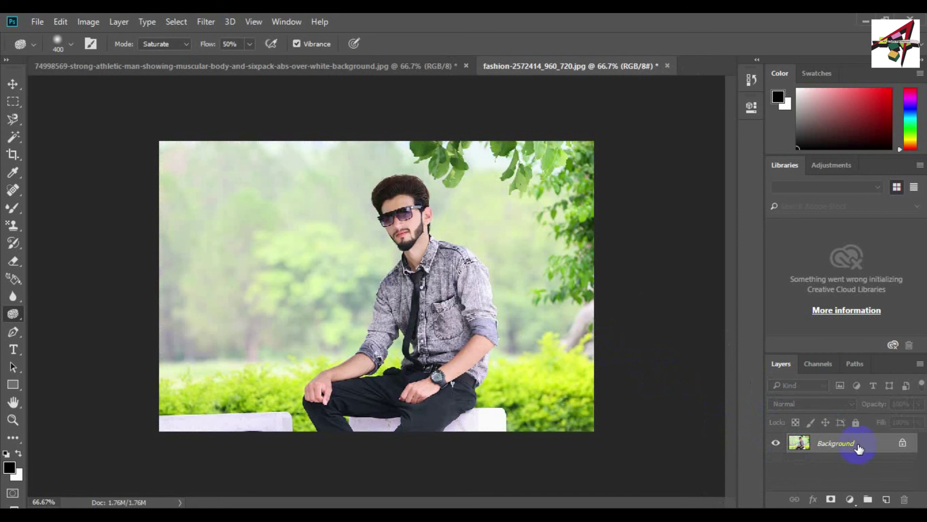
{"action": "left_click_drag", "start_coordinate": [858, 448], "coordinate": [888, 499]}
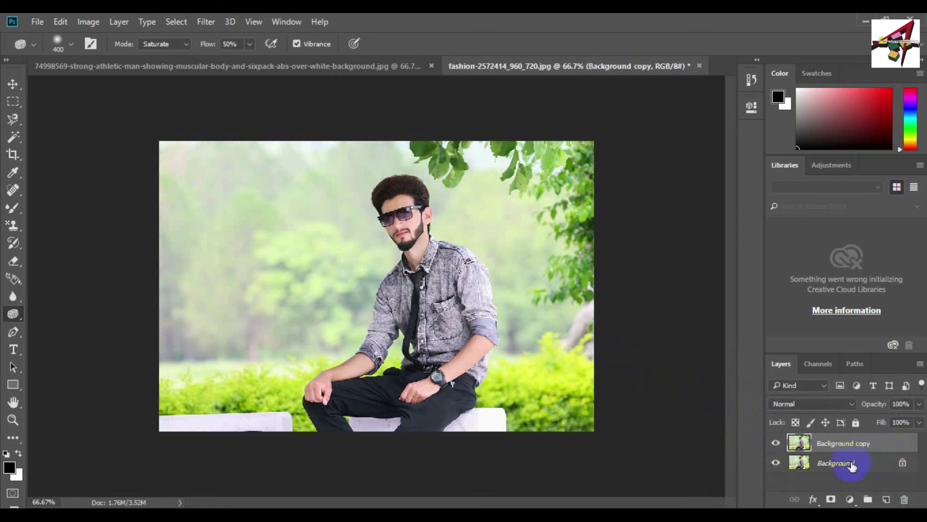
Step: Saturate the blurred trees and hedge beside the man on Background copy with the 400 Sponge brush
{"action": "mouse_move", "coordinate": [279, 230]}
{"action": "left_mouse_down"}
{"action": "mouse_move", "coordinate": [252, 283]}
{"action": "mouse_move", "coordinate": [248, 272]}
{"action": "left_mouse_up"}
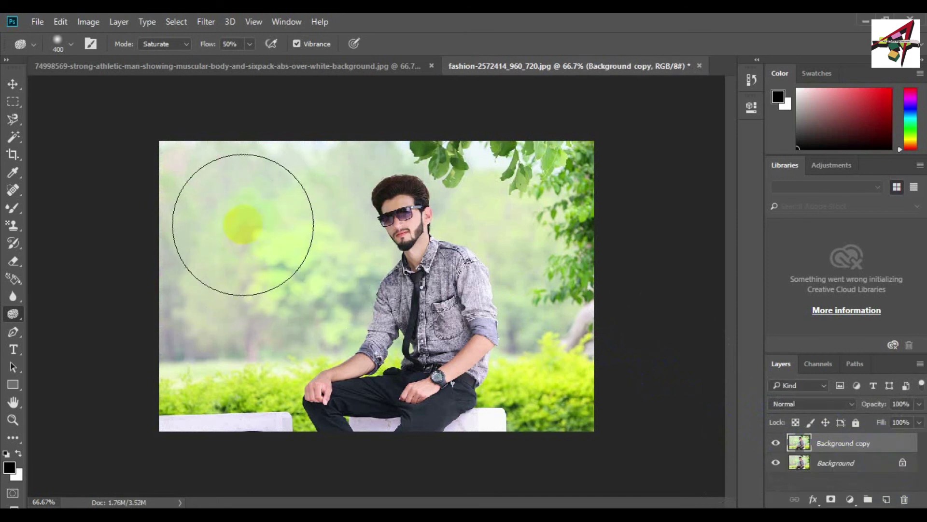
{"action": "left_click", "coordinate": [244, 375]}
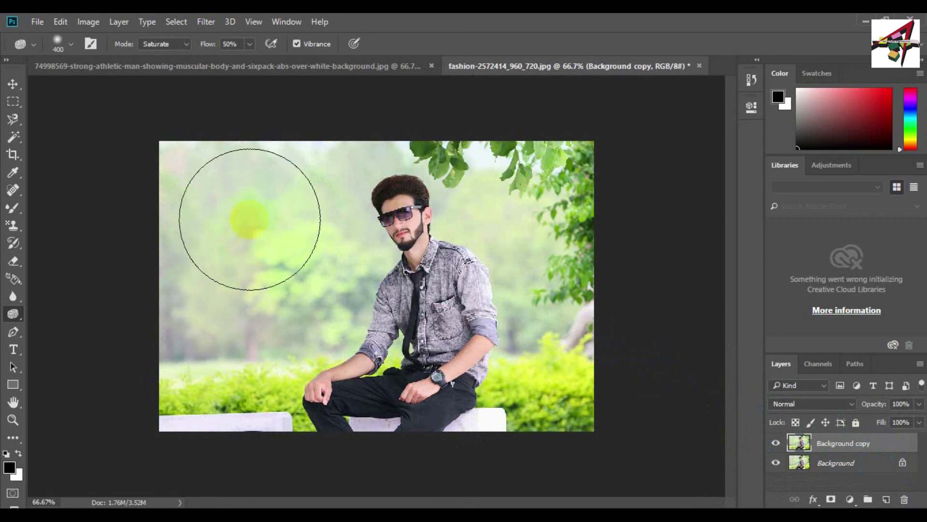
{"action": "left_click", "coordinate": [231, 278]}
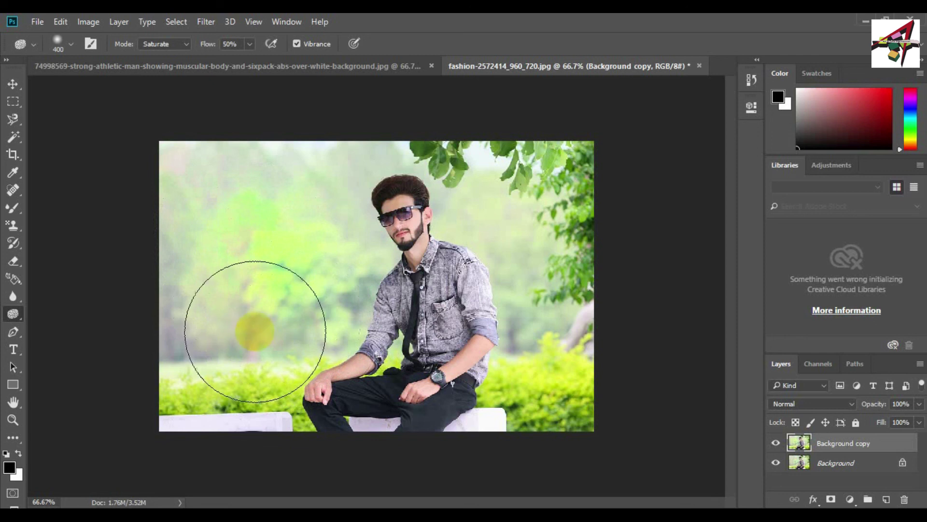
{"action": "mouse_move", "coordinate": [219, 389]}
{"action": "left_mouse_down"}
{"action": "mouse_move", "coordinate": [232, 375]}
{"action": "mouse_move", "coordinate": [226, 381]}
{"action": "mouse_move", "coordinate": [236, 390]}
{"action": "left_mouse_up"}
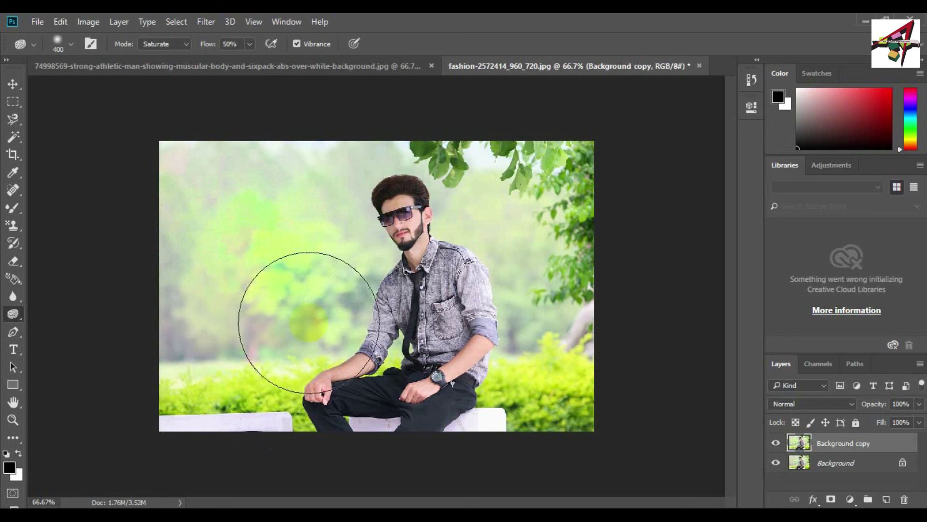
{"action": "left_click", "coordinate": [303, 347]}
Step: Saturate the man's face, hair and hands on Background copy with the Sponge brush reduced to 125, and compare with the original
{"action": "key", "text": "bracketleft"}
{"action": "key", "text": "bracketleft"}
{"action": "key", "text": "bracketleft"}
{"action": "key", "text": "bracketleft"}
{"action": "key", "text": "bracketleft"}
{"action": "key", "text": "bracketleft"}
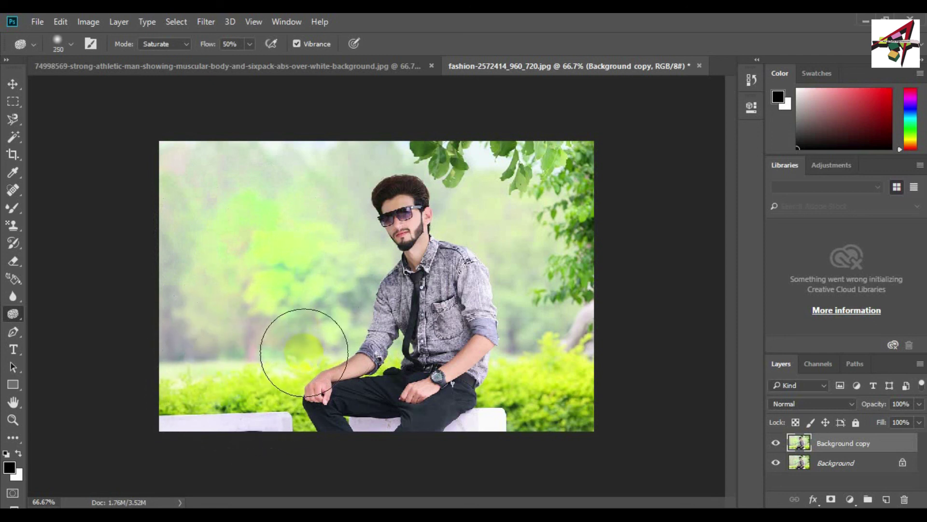
{"action": "left_click", "coordinate": [307, 428]}
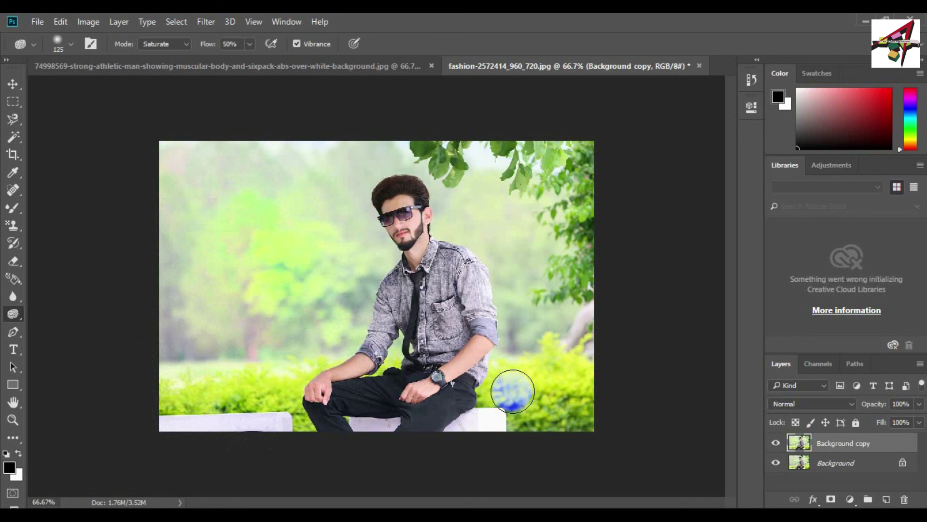
{"action": "mouse_move", "coordinate": [548, 418]}
{"action": "left_mouse_down"}
{"action": "mouse_move", "coordinate": [517, 417]}
{"action": "mouse_move", "coordinate": [565, 358]}
{"action": "mouse_move", "coordinate": [567, 278]}
{"action": "mouse_move", "coordinate": [582, 298]}
{"action": "mouse_move", "coordinate": [572, 234]}
{"action": "mouse_move", "coordinate": [581, 180]}
{"action": "mouse_move", "coordinate": [559, 162]}
{"action": "mouse_move", "coordinate": [499, 152]}
{"action": "mouse_move", "coordinate": [441, 157]}
{"action": "mouse_move", "coordinate": [452, 165]}
{"action": "mouse_move", "coordinate": [443, 156]}
{"action": "mouse_move", "coordinate": [510, 162]}
{"action": "mouse_move", "coordinate": [580, 224]}
{"action": "mouse_move", "coordinate": [505, 278]}
{"action": "mouse_move", "coordinate": [441, 298]}
{"action": "mouse_move", "coordinate": [407, 278]}
{"action": "mouse_move", "coordinate": [405, 224]}
{"action": "mouse_move", "coordinate": [432, 214]}
{"action": "mouse_move", "coordinate": [516, 274]}
{"action": "mouse_move", "coordinate": [385, 278]}
{"action": "mouse_move", "coordinate": [369, 233]}
{"action": "mouse_move", "coordinate": [389, 223]}
{"action": "mouse_move", "coordinate": [435, 234]}
{"action": "mouse_move", "coordinate": [483, 298]}
{"action": "mouse_move", "coordinate": [451, 284]}
{"action": "mouse_move", "coordinate": [404, 224]}
{"action": "mouse_move", "coordinate": [506, 338]}
{"action": "left_mouse_up"}
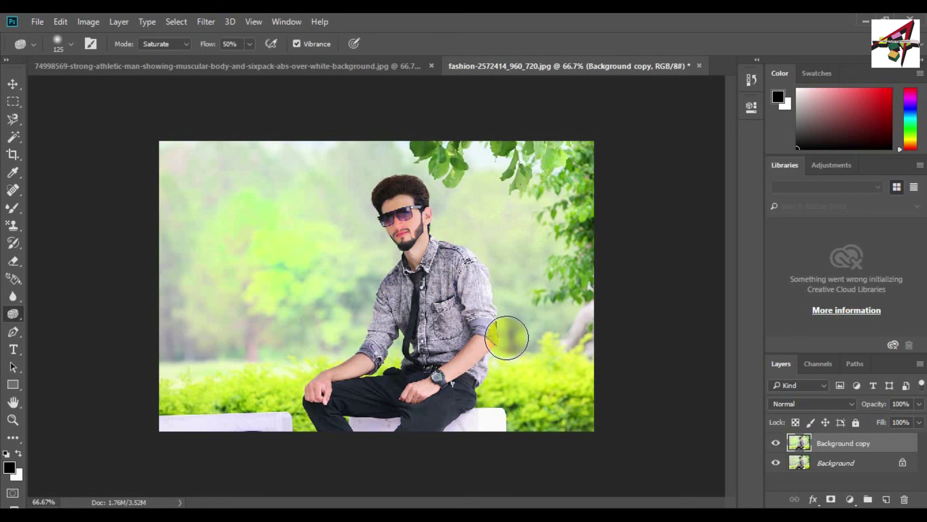
{"action": "mouse_move", "coordinate": [510, 336]}
{"action": "left_mouse_down"}
{"action": "mouse_move", "coordinate": [417, 394]}
{"action": "mouse_move", "coordinate": [317, 386]}
{"action": "mouse_move", "coordinate": [357, 364]}
{"action": "mouse_move", "coordinate": [430, 434]}
{"action": "mouse_move", "coordinate": [361, 430]}
{"action": "mouse_move", "coordinate": [372, 425]}
{"action": "mouse_move", "coordinate": [364, 413]}
{"action": "mouse_move", "coordinate": [372, 399]}
{"action": "mouse_move", "coordinate": [353, 415]}
{"action": "mouse_move", "coordinate": [361, 402]}
{"action": "mouse_move", "coordinate": [428, 407]}
{"action": "mouse_move", "coordinate": [421, 422]}
{"action": "mouse_move", "coordinate": [335, 418]}
{"action": "mouse_move", "coordinate": [398, 329]}
{"action": "mouse_move", "coordinate": [385, 310]}
{"action": "mouse_move", "coordinate": [398, 307]}
{"action": "mouse_move", "coordinate": [384, 326]}
{"action": "mouse_move", "coordinate": [379, 291]}
{"action": "mouse_move", "coordinate": [388, 285]}
{"action": "mouse_move", "coordinate": [432, 275]}
{"action": "mouse_move", "coordinate": [448, 258]}
{"action": "mouse_move", "coordinate": [483, 300]}
{"action": "mouse_move", "coordinate": [482, 324]}
{"action": "mouse_move", "coordinate": [439, 322]}
{"action": "mouse_move", "coordinate": [437, 341]}
{"action": "mouse_move", "coordinate": [416, 342]}
{"action": "mouse_move", "coordinate": [412, 286]}
{"action": "mouse_move", "coordinate": [413, 301]}
{"action": "mouse_move", "coordinate": [379, 331]}
{"action": "mouse_move", "coordinate": [421, 337]}
{"action": "mouse_move", "coordinate": [417, 360]}
{"action": "mouse_move", "coordinate": [427, 245]}
{"action": "mouse_move", "coordinate": [400, 263]}
{"action": "mouse_move", "coordinate": [348, 232]}
{"action": "mouse_move", "coordinate": [431, 259]}
{"action": "mouse_move", "coordinate": [376, 270]}
{"action": "mouse_move", "coordinate": [374, 217]}
{"action": "mouse_move", "coordinate": [412, 209]}
{"action": "mouse_move", "coordinate": [392, 182]}
{"action": "mouse_move", "coordinate": [418, 183]}
{"action": "mouse_move", "coordinate": [411, 210]}
{"action": "mouse_move", "coordinate": [393, 184]}
{"action": "mouse_move", "coordinate": [417, 185]}
{"action": "mouse_move", "coordinate": [408, 177]}
{"action": "mouse_move", "coordinate": [394, 193]}
{"action": "mouse_move", "coordinate": [410, 189]}
{"action": "mouse_move", "coordinate": [425, 287]}
{"action": "left_mouse_up"}
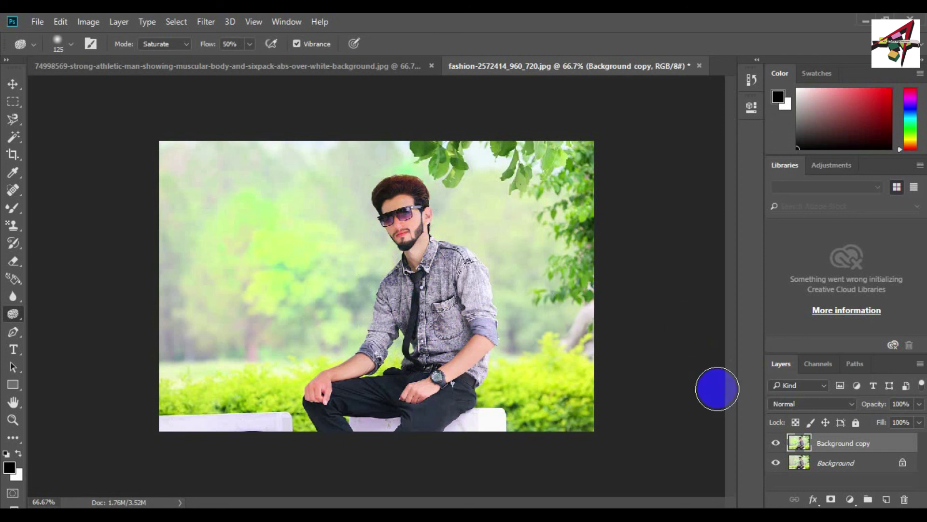
{"action": "left_click", "coordinate": [776, 444]}
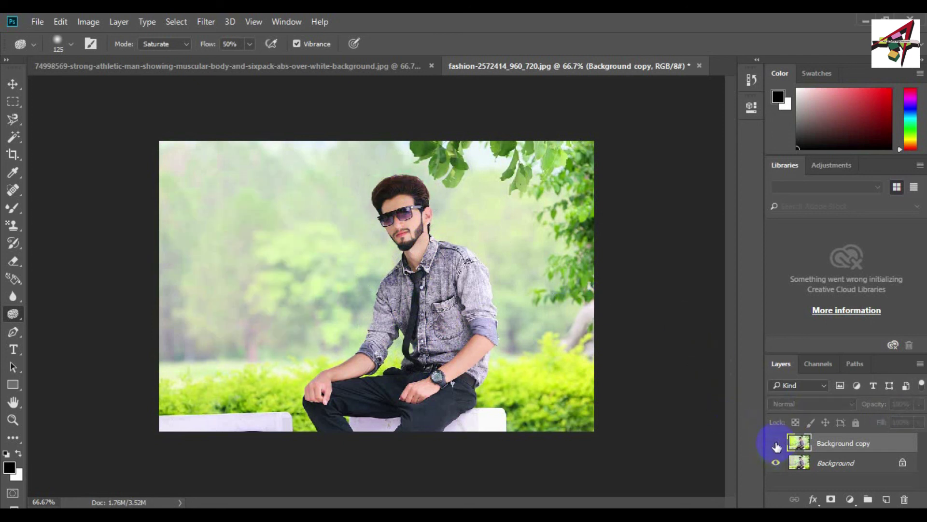
{"action": "left_click", "coordinate": [776, 443]}
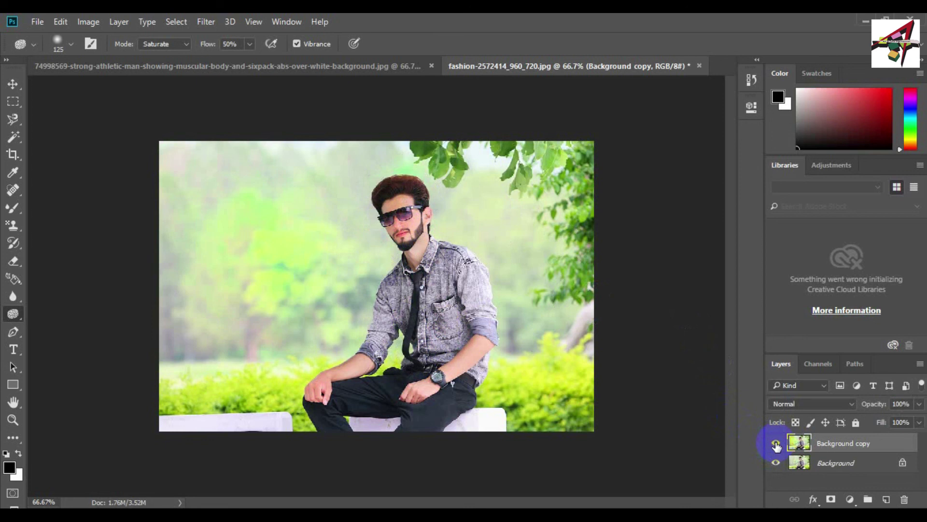